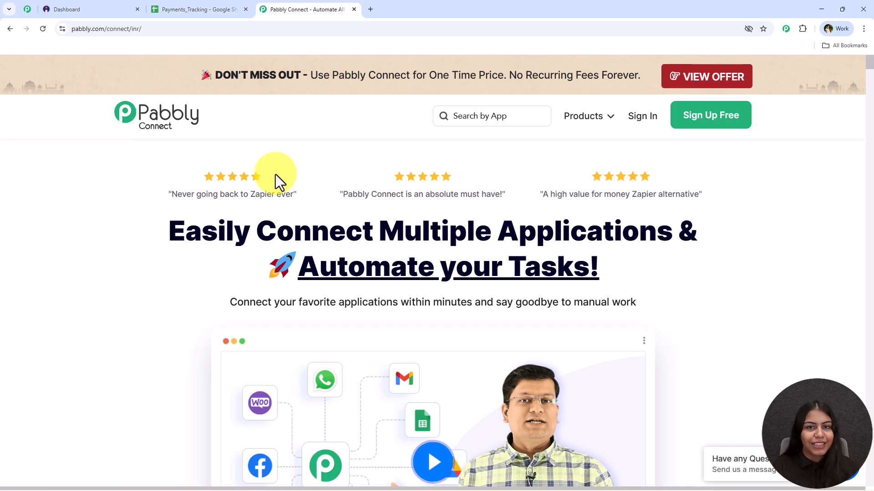
Look through the Pabbly Community page down to its customer reviews and return to the Pabbly Connect page
{"action": "left_click", "coordinate": [29, 9]}
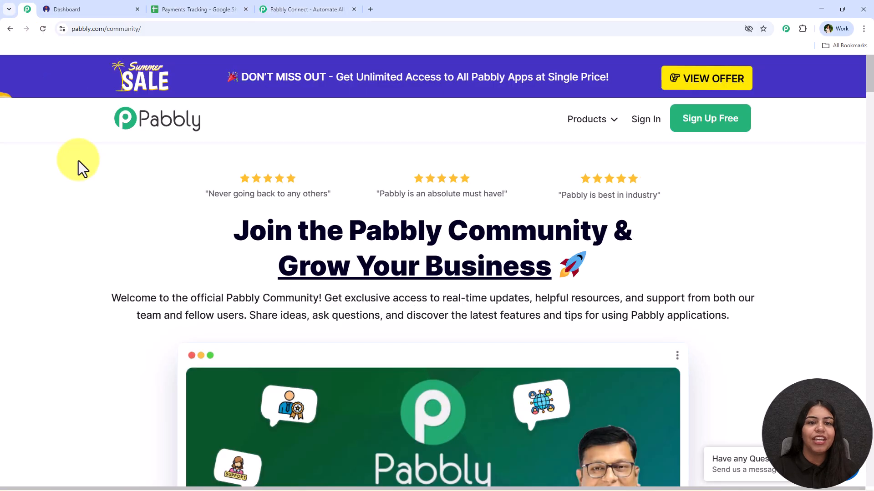
{"action": "middle_click", "coordinate": [125, 187]}
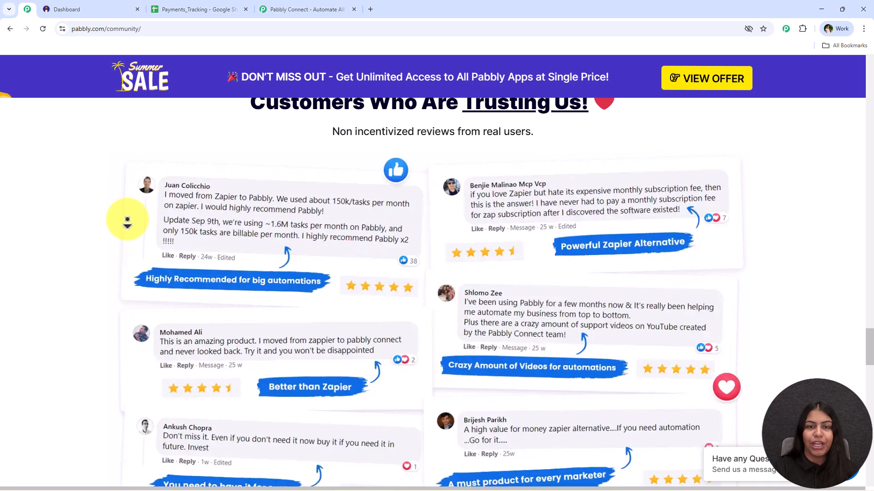
{"action": "middle_click", "coordinate": [128, 219]}
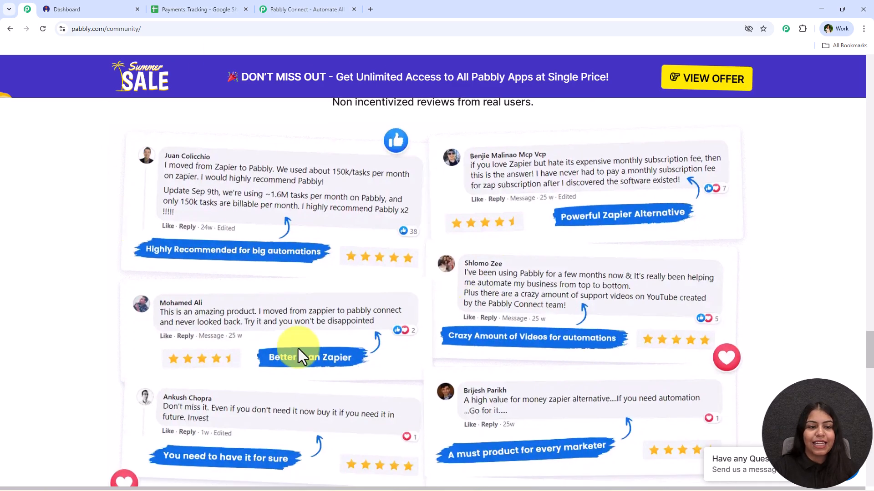
{"action": "left_click", "coordinate": [299, 4]}
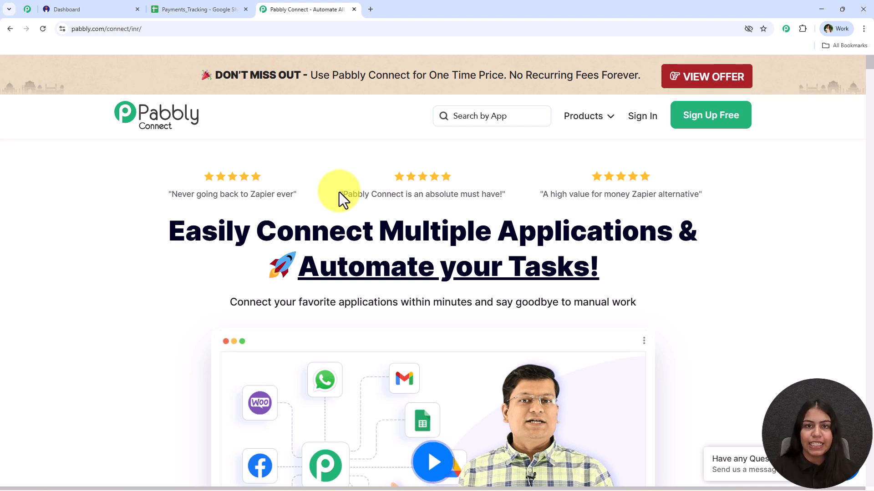
Sign in to the Pabbly account and open Pabbly Connect from the list of all Pabbly apps
{"action": "left_click", "coordinate": [643, 118]}
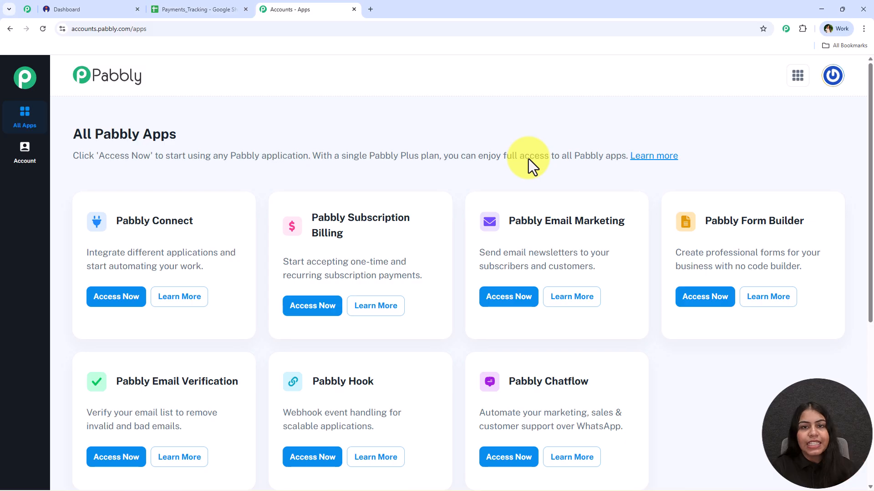
{"action": "triple_click", "coordinate": [94, 140]}
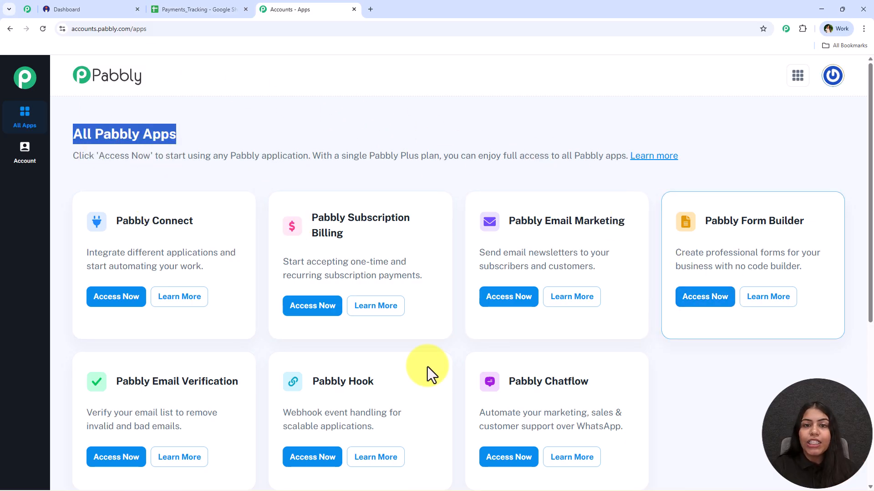
{"action": "left_click", "coordinate": [334, 167]}
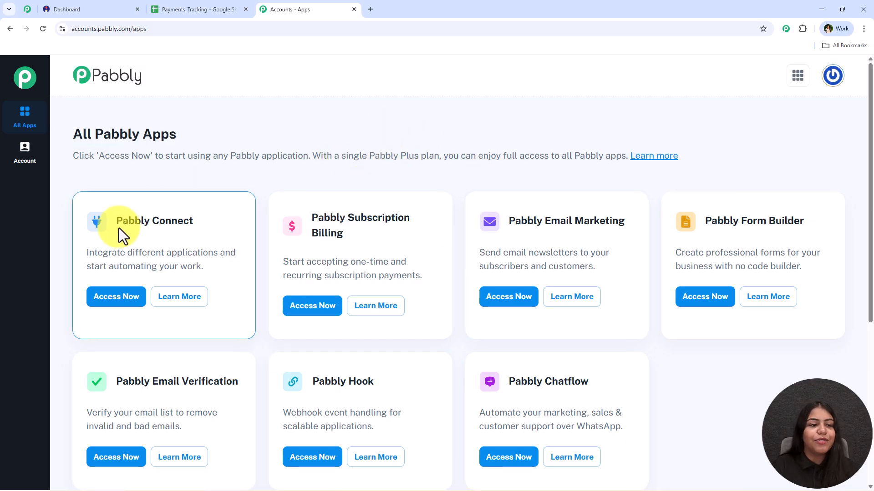
{"action": "left_click_drag", "start_coordinate": [117, 220], "coordinate": [221, 254]}
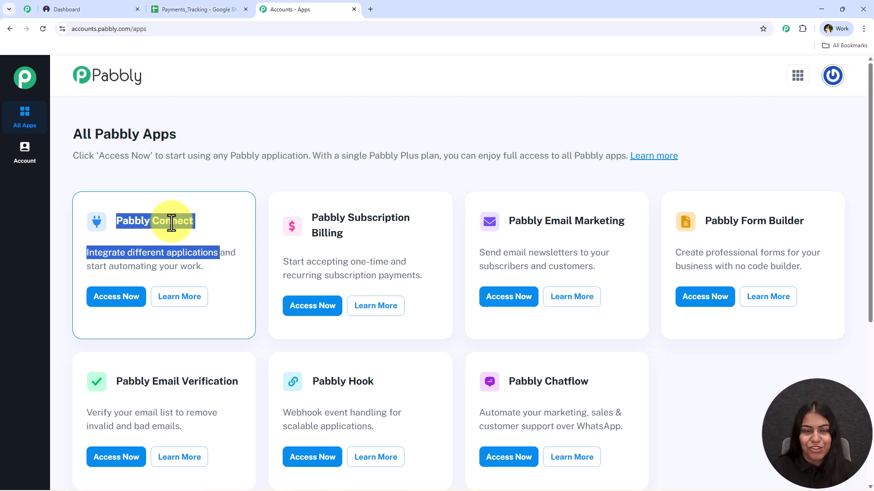
{"action": "left_click", "coordinate": [111, 300]}
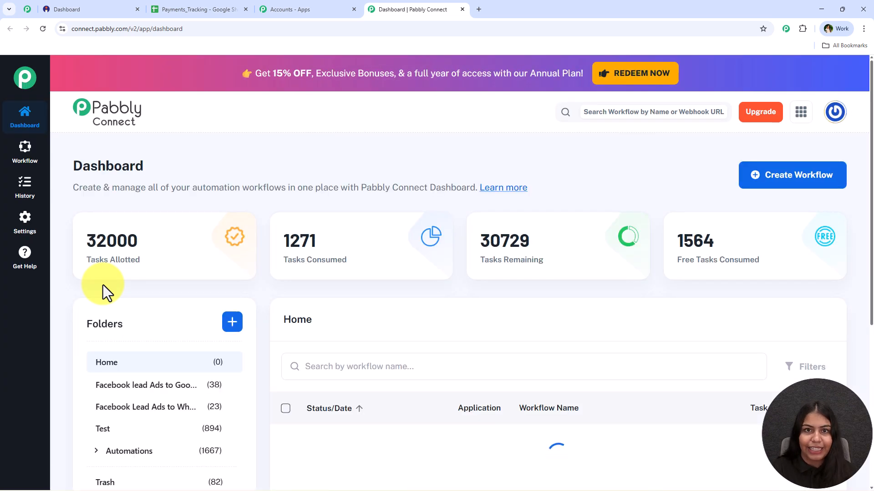
Create a workflow with the New (Beta) builder, named "Log New Customer Orders from Instamojo to Google Sheets", in the Automations folder
{"action": "left_click", "coordinate": [813, 190]}
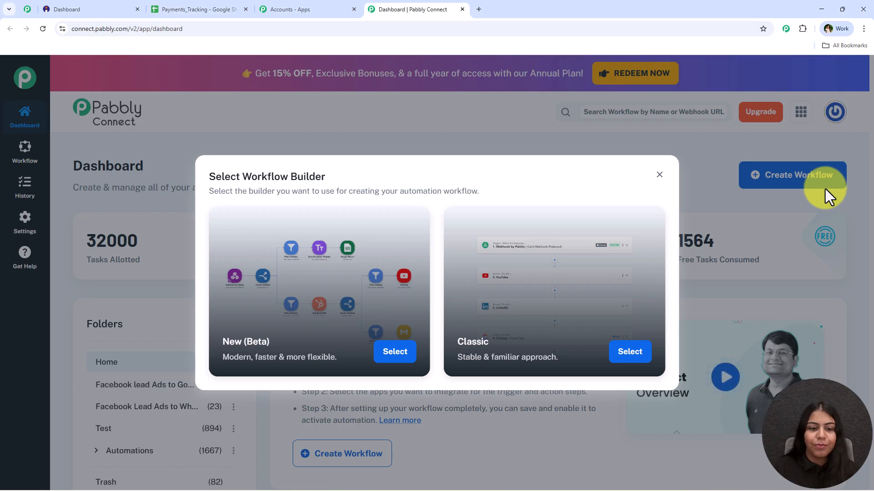
{"action": "left_click", "coordinate": [394, 367]}
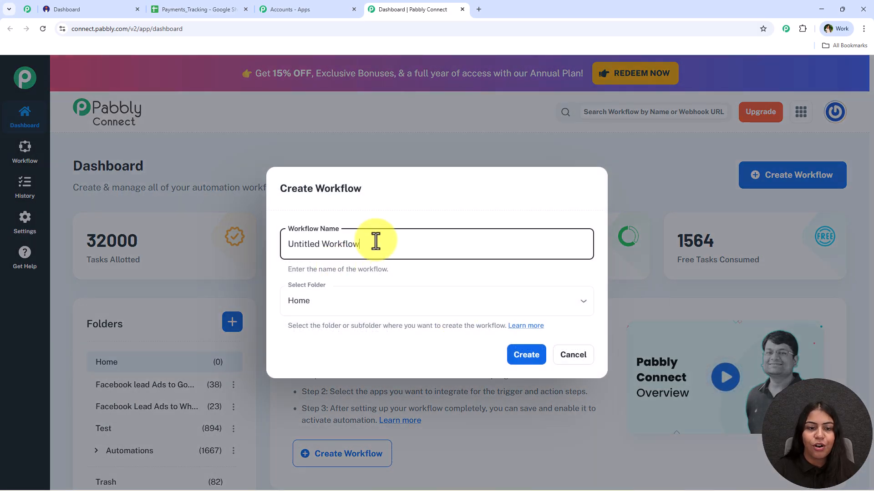
{"action": "triple_click", "coordinate": [360, 248]}
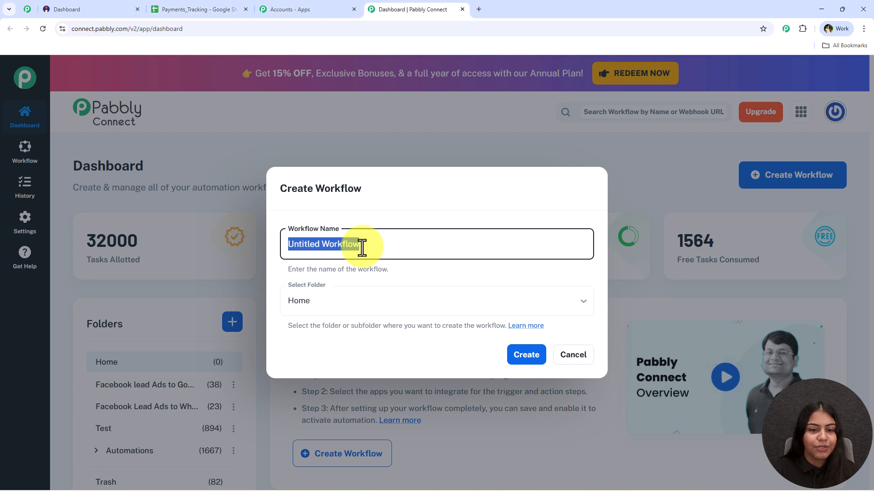
{"action": "type", "text": "How to Log New Customer Orders from Instamojo to Google Sheets"}
{"action": "left_click_drag", "start_coordinate": [318, 244], "coordinate": [266, 243]}
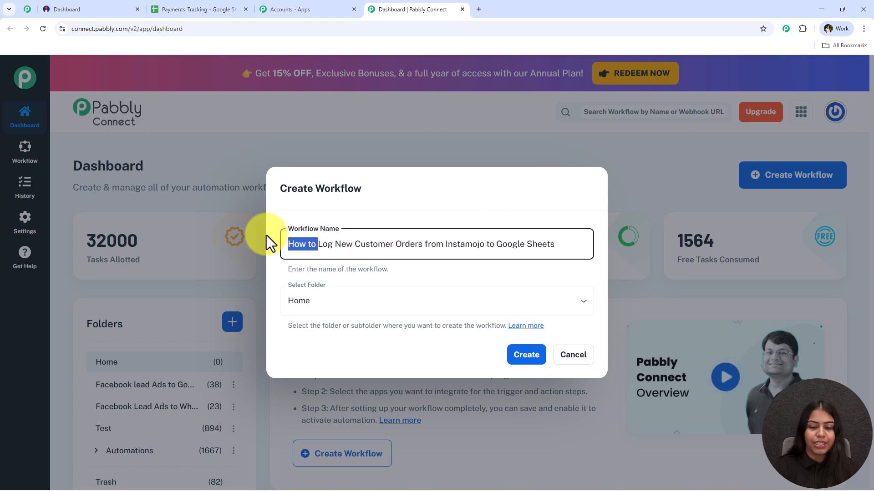
{"action": "key", "text": "BackSpace"}
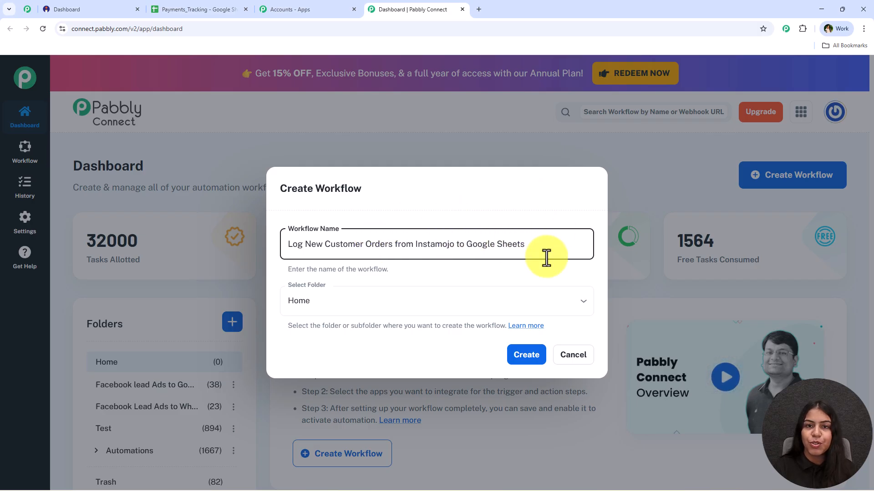
{"action": "left_click", "coordinate": [331, 301]}
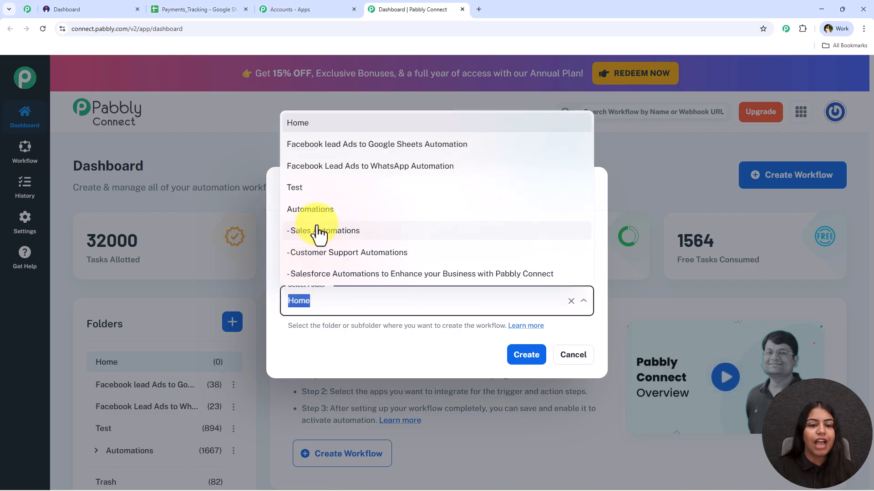
{"action": "left_click", "coordinate": [312, 209]}
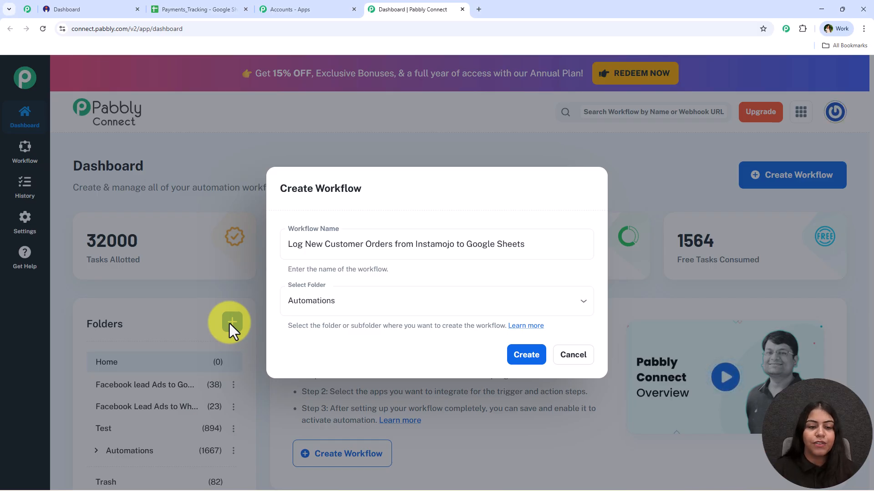
{"action": "left_click", "coordinate": [516, 358]}
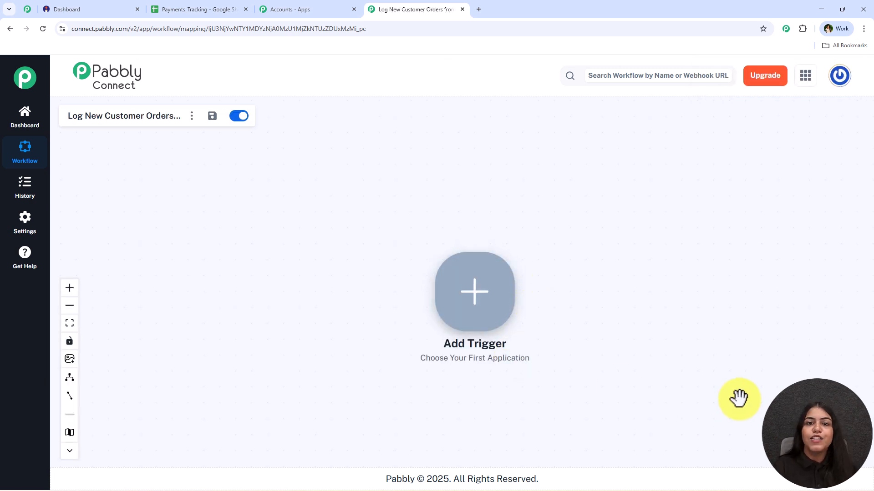
Add Instamojo V2 as the workflow's trigger application
{"action": "scroll", "coordinate": [558, 239], "scroll_direction": "up", "scroll_amount": 3}
{"action": "left_click_drag", "start_coordinate": [601, 259], "coordinate": [353, 201]}
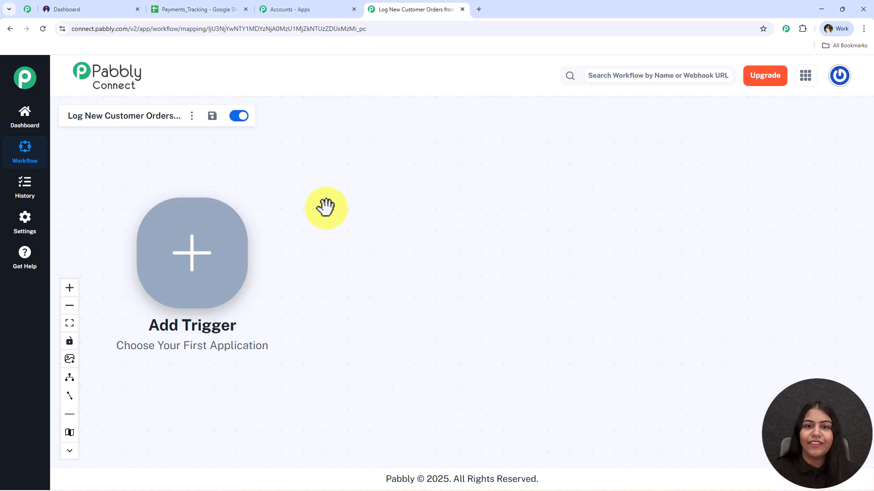
{"action": "left_click", "coordinate": [195, 256]}
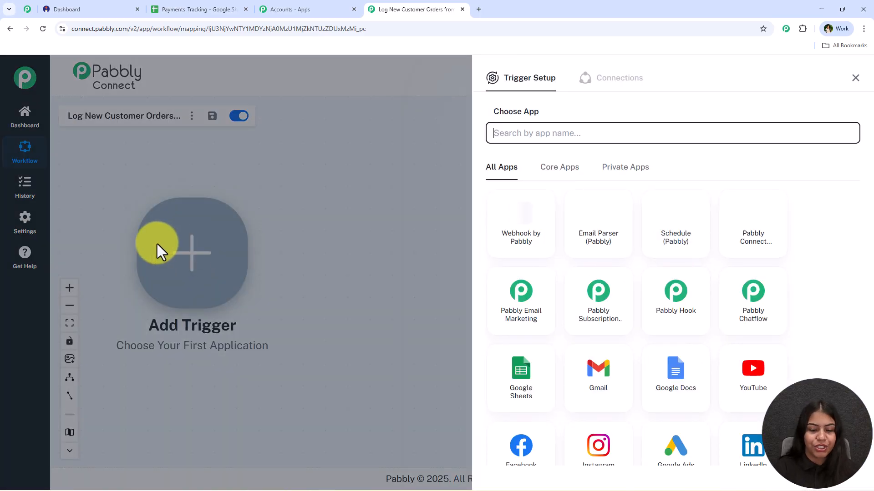
{"action": "type", "text": "Instam"}
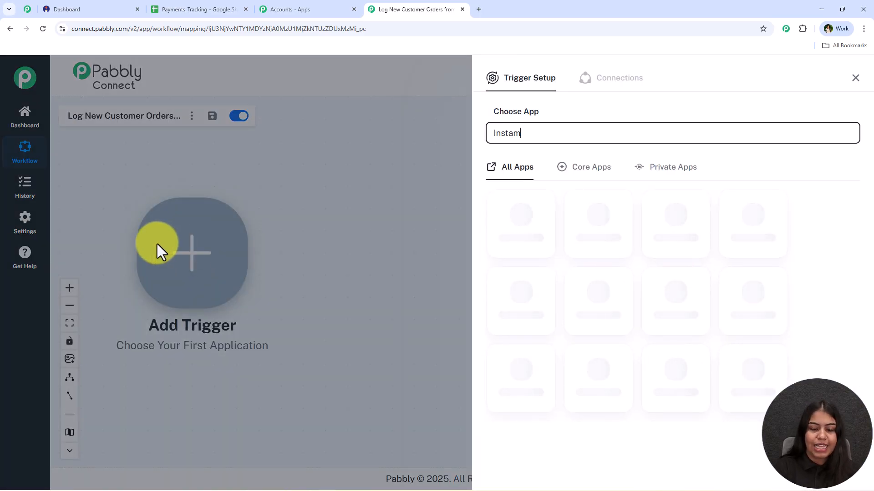
{"action": "type", "text": "ojo"}
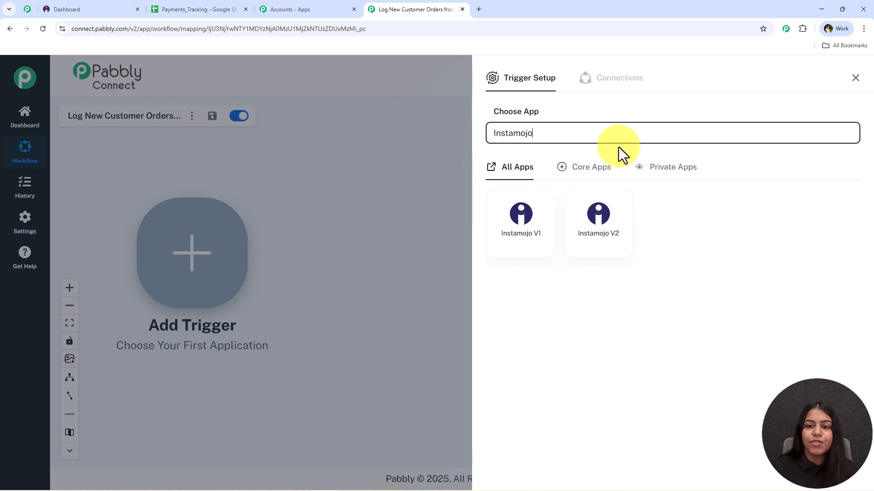
{"action": "left_click", "coordinate": [604, 238]}
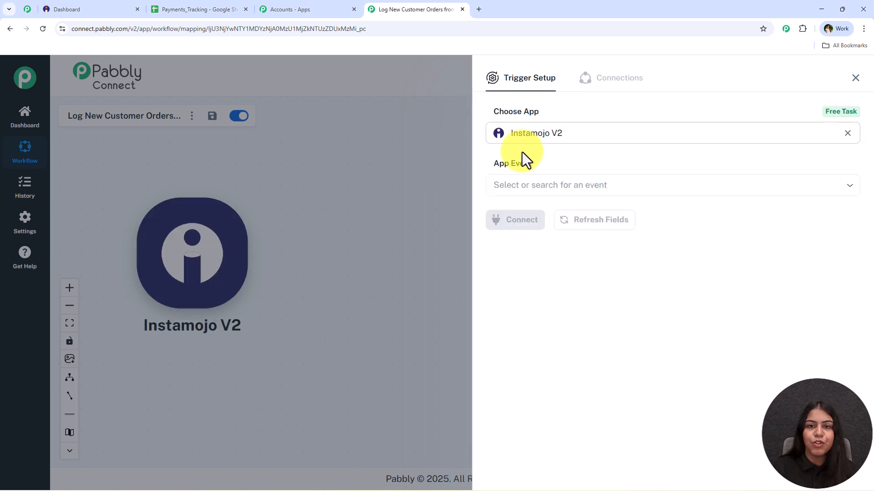
Connect the Instamojo V2 trigger with the New Sale event and copy its webhook URL
{"action": "left_click", "coordinate": [554, 191]}
{"action": "left_click", "coordinate": [718, 257]}
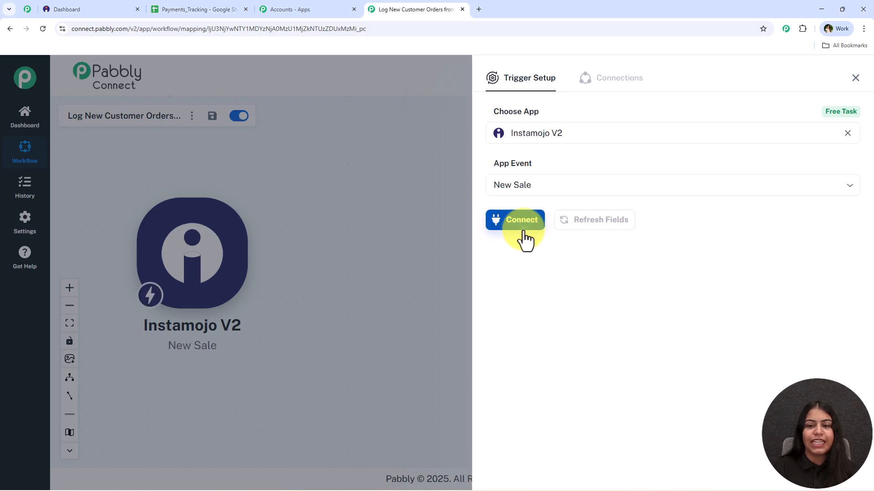
{"action": "left_click", "coordinate": [525, 234]}
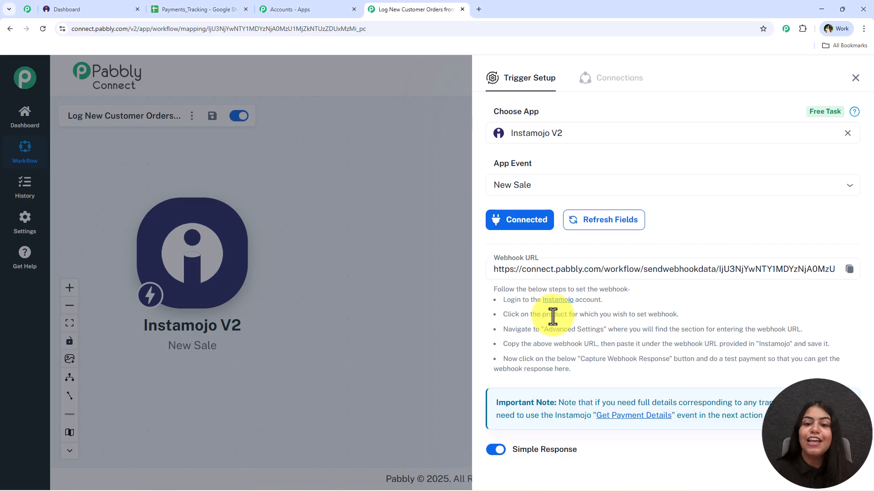
{"action": "left_click", "coordinate": [849, 269]}
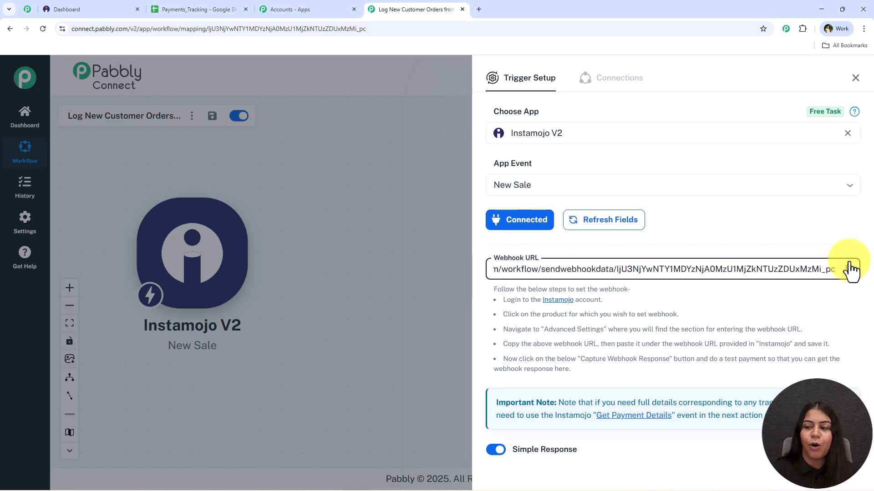
Switch to Instamojo and open the Herbal Face Mask smart page for editing
{"action": "left_click", "coordinate": [81, 8]}
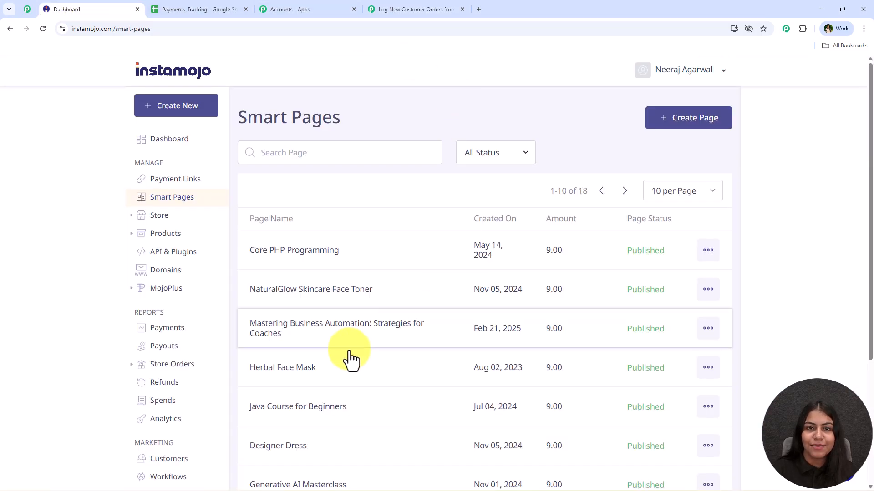
{"action": "left_click", "coordinate": [171, 206]}
{"action": "scroll", "coordinate": [318, 223], "scroll_direction": "down", "scroll_amount": 1}
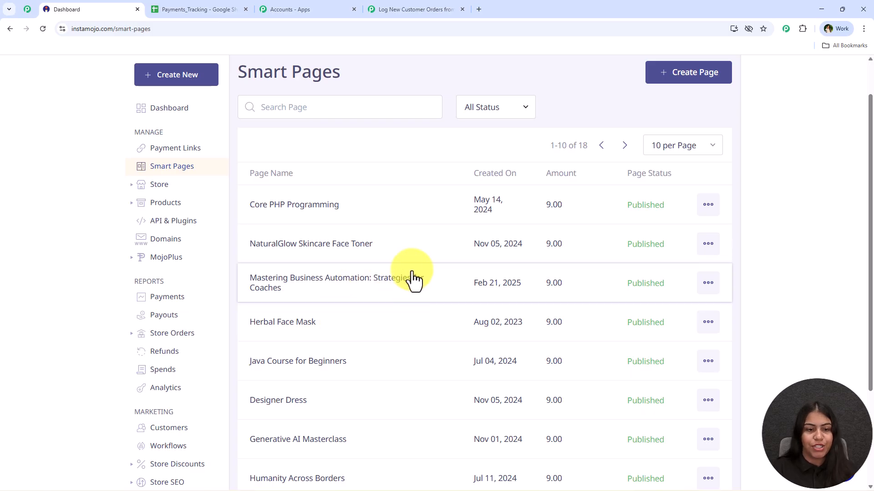
{"action": "scroll", "coordinate": [397, 287], "scroll_direction": "down", "scroll_amount": 1}
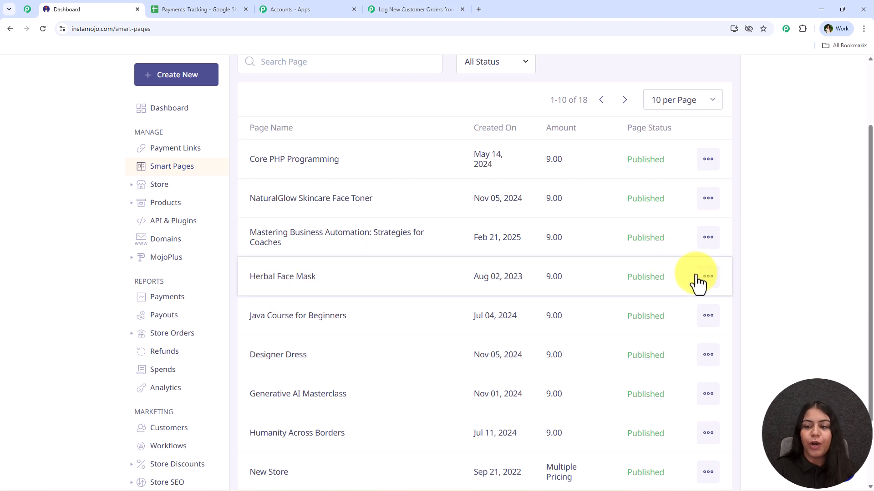
{"action": "left_click", "coordinate": [709, 281]}
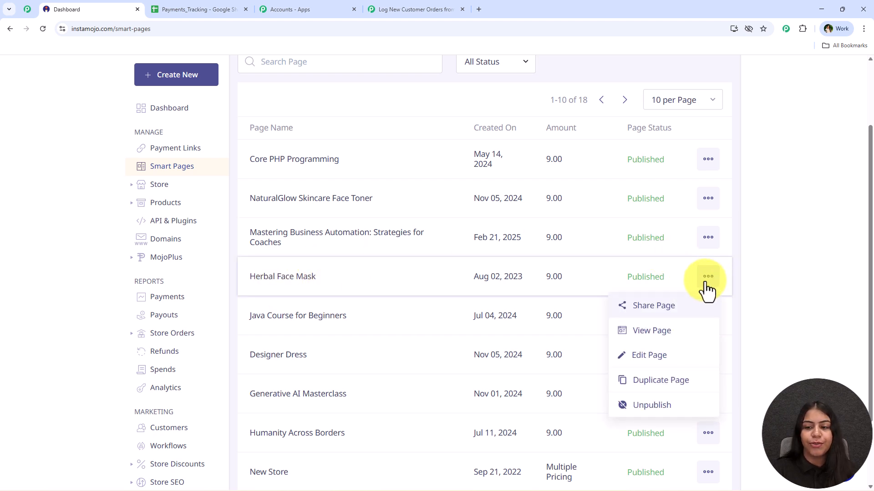
{"action": "left_click", "coordinate": [650, 355]}
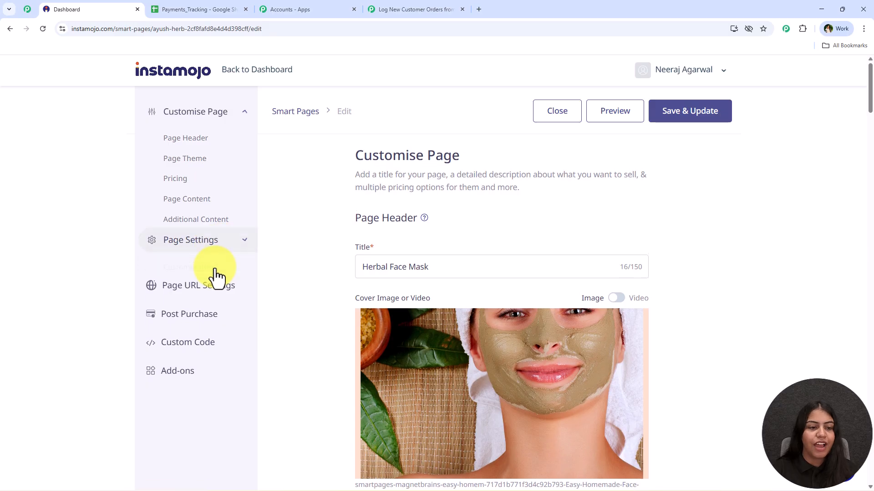
Enable the webhook in the smart page's settings and paste the copied Pabbly webhook URL into it
{"action": "left_click", "coordinate": [218, 271]}
{"action": "left_click", "coordinate": [192, 270]}
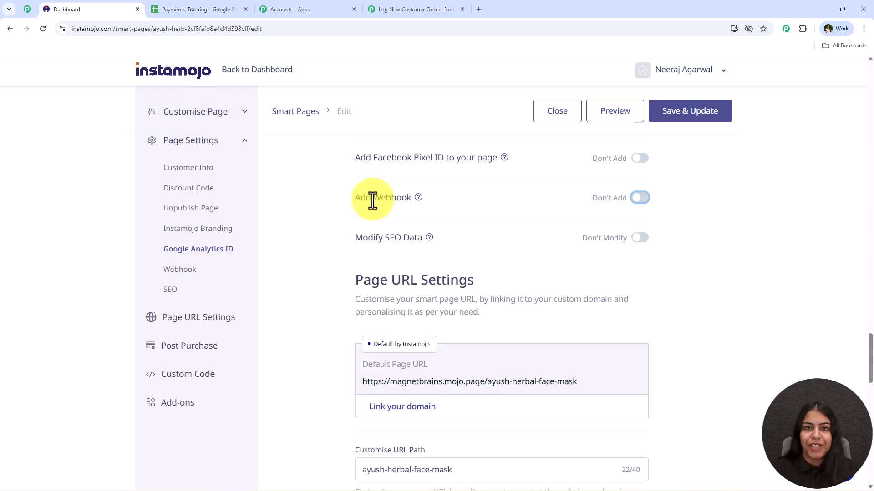
{"action": "left_click", "coordinate": [639, 199]}
{"action": "left_click", "coordinate": [423, 244]}
{"action": "triple_click", "coordinate": [431, 237]}
{"action": "key", "text": "BackSpace"}
{"action": "right_click", "coordinate": [394, 240]}
{"action": "left_click", "coordinate": [438, 350]}
Set the webhook's information to be sent to Successful Payments
{"action": "scroll", "coordinate": [369, 232], "scroll_direction": "down", "scroll_amount": 2}
{"action": "left_click", "coordinate": [430, 214]}
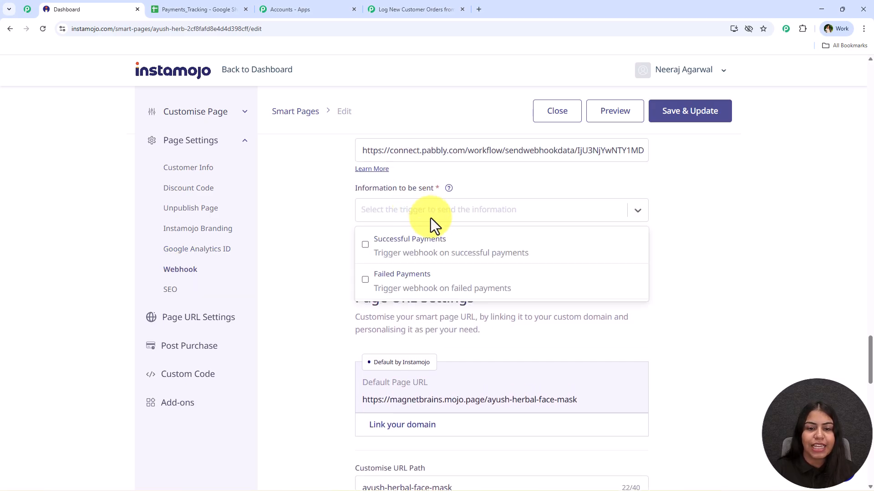
{"action": "left_click", "coordinate": [417, 250]}
{"action": "left_click", "coordinate": [528, 195]}
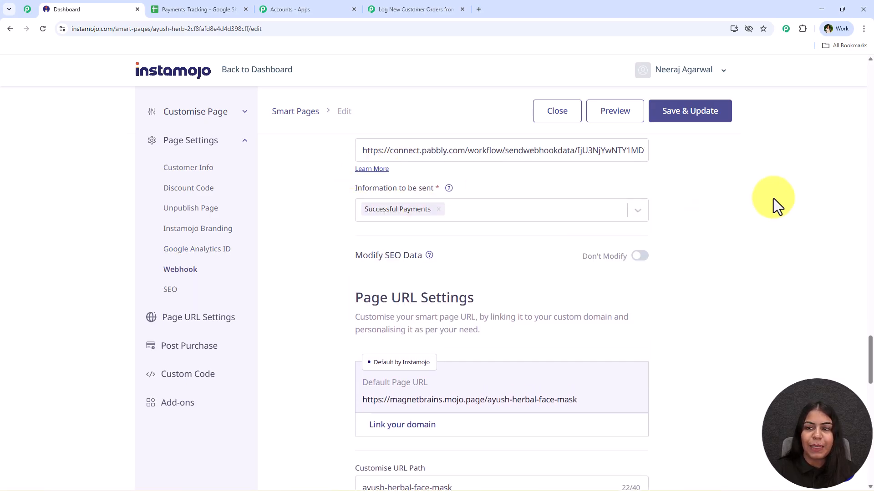
Save and update the Herbal Face Mask smart page, confirming the changes to the live page
{"action": "left_click", "coordinate": [706, 120]}
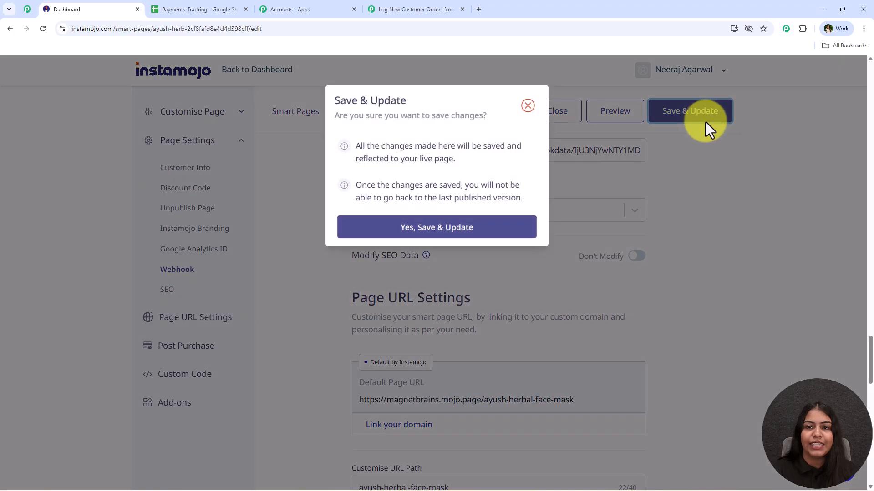
{"action": "left_click", "coordinate": [499, 233]}
{"action": "left_click_drag", "start_coordinate": [338, 77], "coordinate": [552, 72]}
{"action": "left_click", "coordinate": [394, 242]}
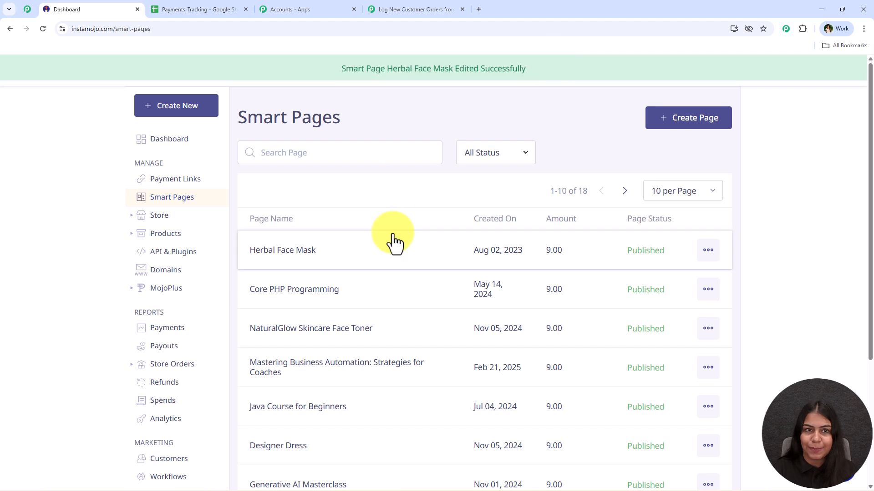
Switch to Pabbly Connect and check the webhook capture status of the Instamojo V2 New Sale trigger
{"action": "left_click", "coordinate": [377, 9]}
{"action": "scroll", "coordinate": [538, 288], "scroll_direction": "down", "scroll_amount": 1}
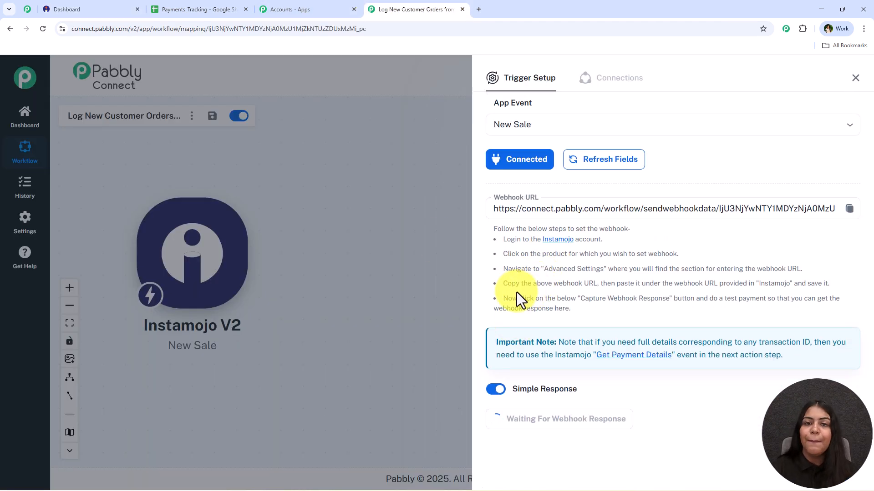
{"action": "scroll", "coordinate": [530, 237], "scroll_direction": "up", "scroll_amount": 1}
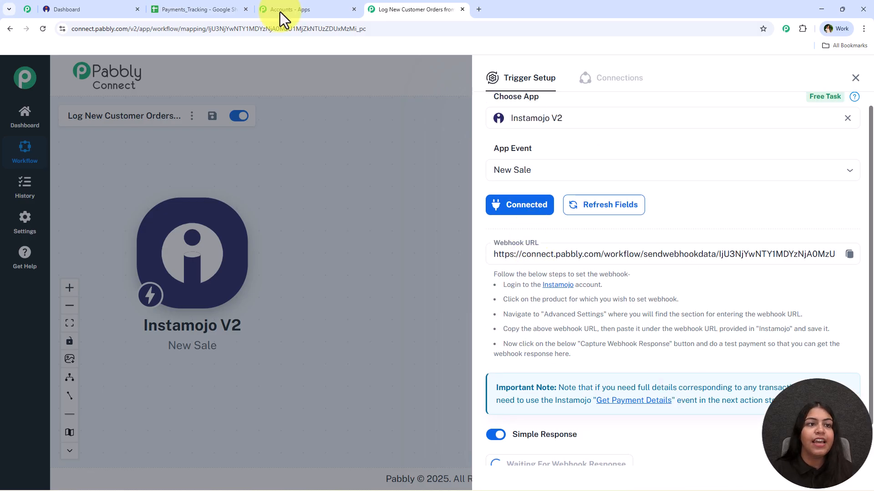
{"action": "left_click", "coordinate": [88, 7]}
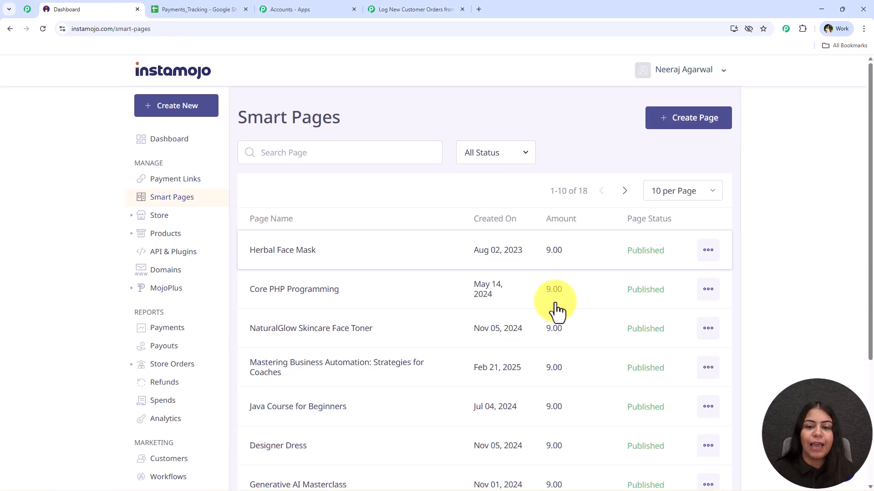
{"action": "left_click", "coordinate": [375, 9]}
{"action": "scroll", "coordinate": [637, 364], "scroll_direction": "down", "scroll_amount": 1}
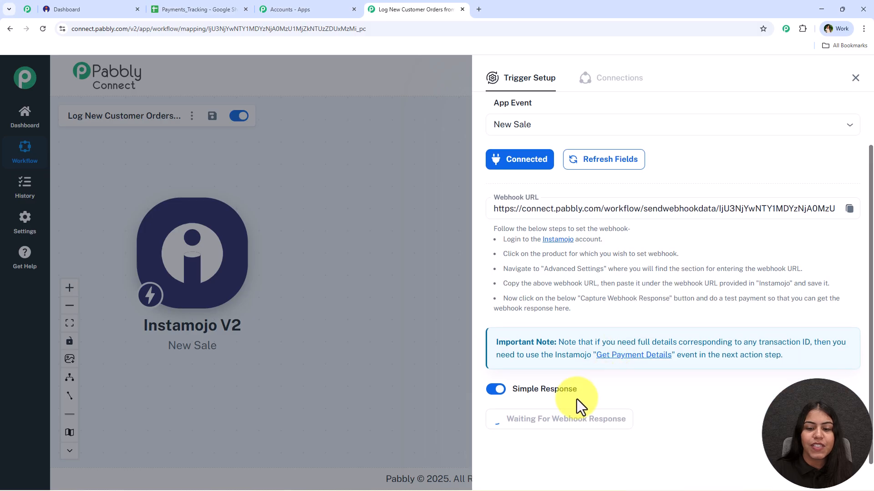
Switch to Instamojo, view the live Herbal Face Mask smart page and start its checkout
{"action": "left_click", "coordinate": [87, 8]}
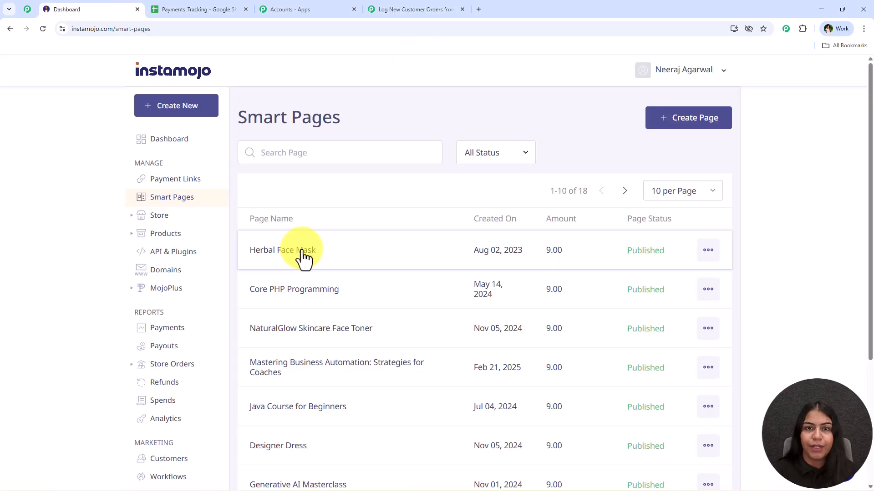
{"action": "left_click", "coordinate": [711, 259]}
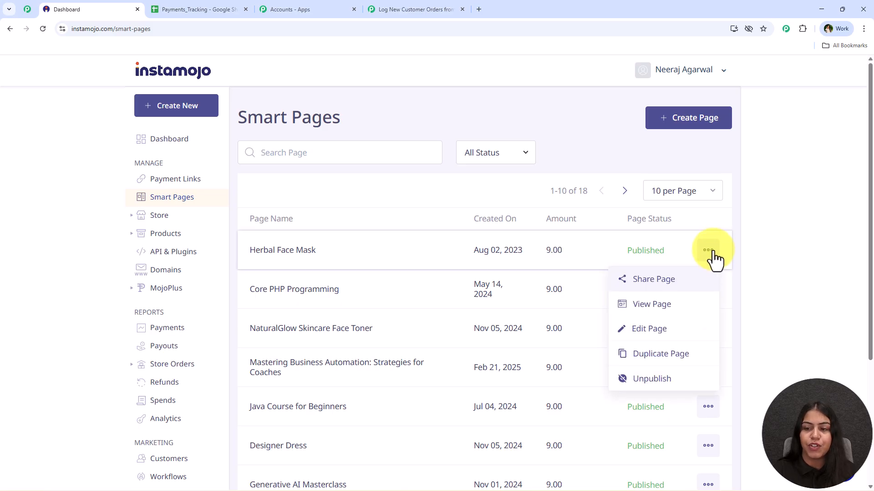
{"action": "left_click", "coordinate": [676, 310]}
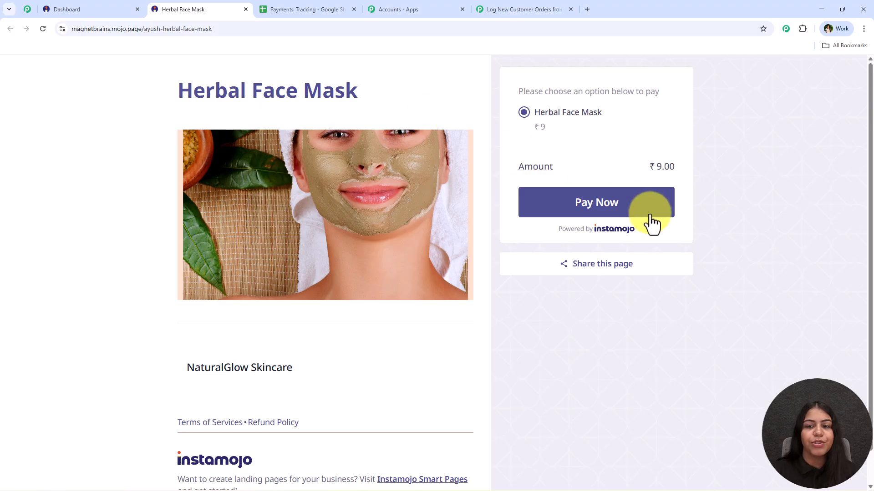
{"action": "left_click_drag", "start_coordinate": [160, 86], "coordinate": [398, 82]}
{"action": "left_click", "coordinate": [639, 205]}
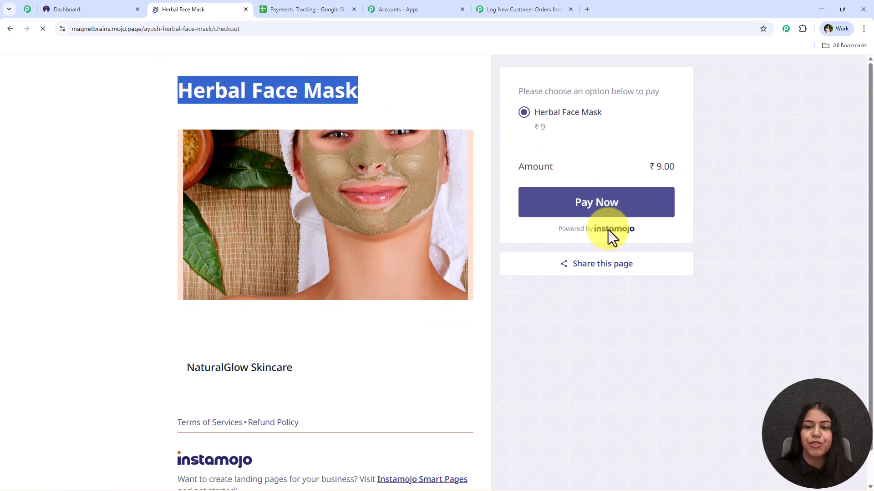
Fill in the customer's name, e-mail and mobile number at checkout and continue to the delivery information
{"action": "left_click", "coordinate": [241, 188]}
{"action": "left_click", "coordinate": [252, 264]}
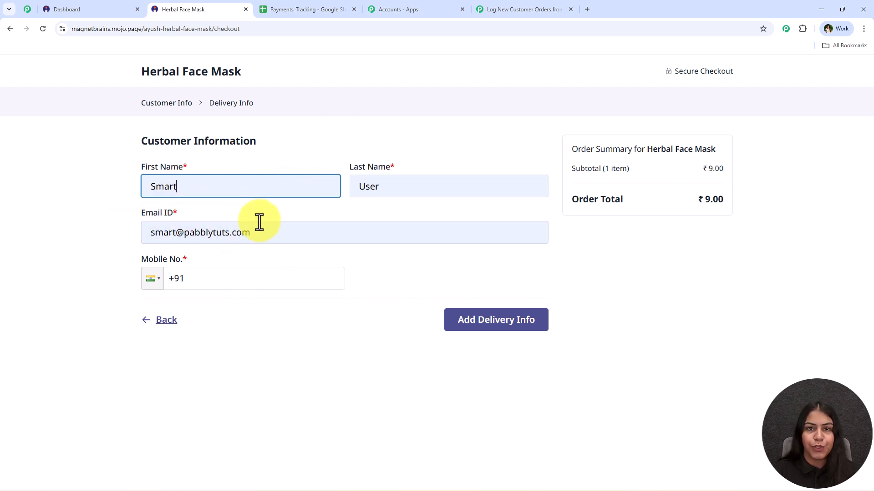
{"action": "left_click", "coordinate": [284, 286]}
{"action": "left_click", "coordinate": [235, 312]}
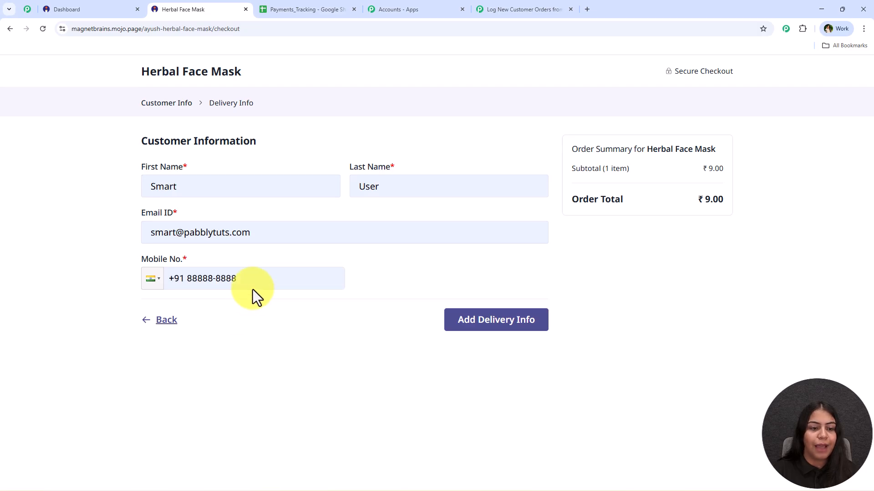
{"action": "type", "text": "8"}
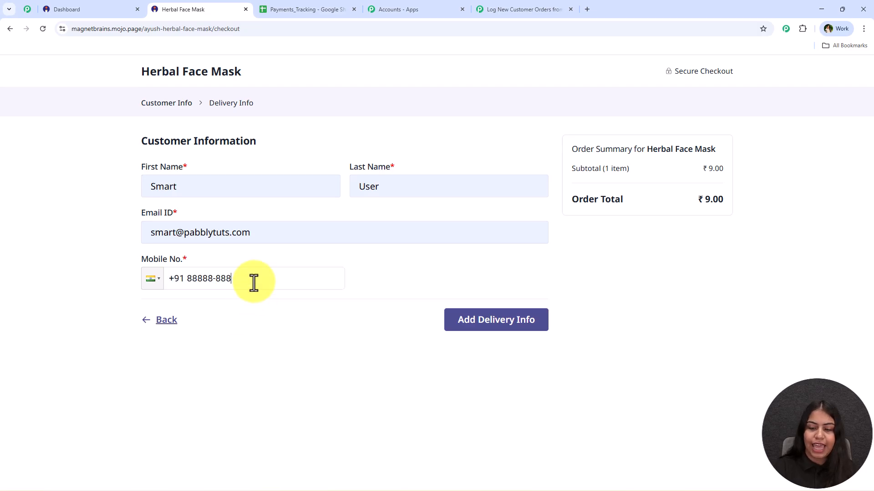
{"action": "left_click", "coordinate": [530, 326]}
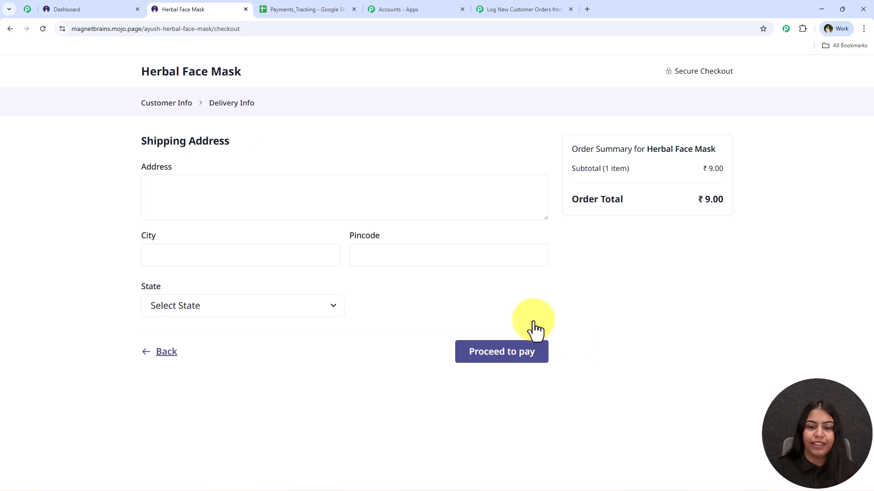
Fill in the shipping address from a saved entry, proceed to payment and save the address in the browser
{"action": "left_click", "coordinate": [232, 182]}
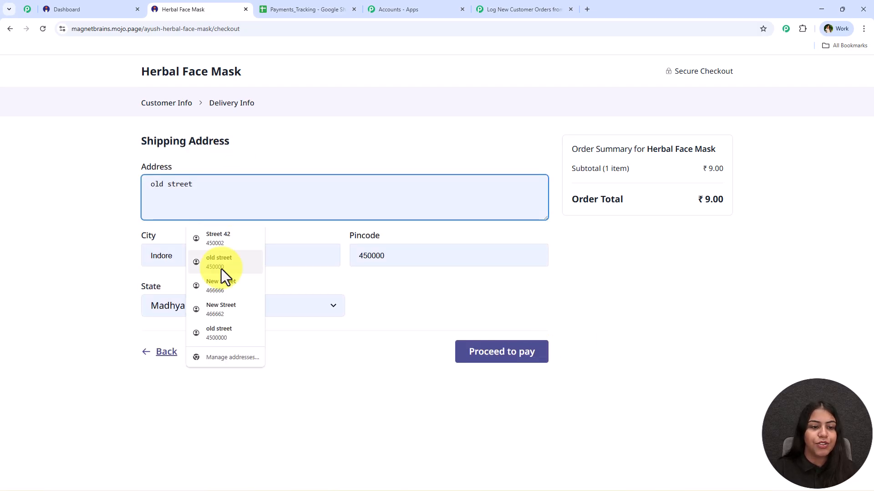
{"action": "left_click", "coordinate": [221, 269]}
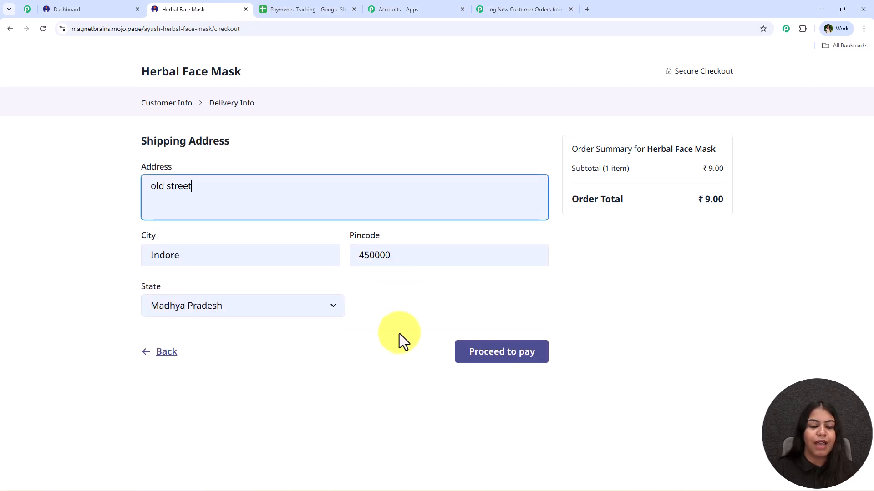
{"action": "left_click", "coordinate": [513, 359]}
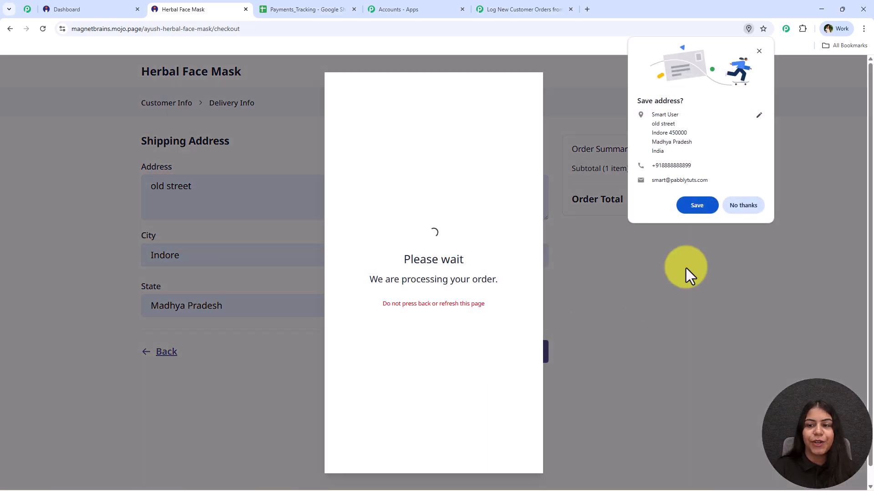
{"action": "left_click", "coordinate": [697, 206]}
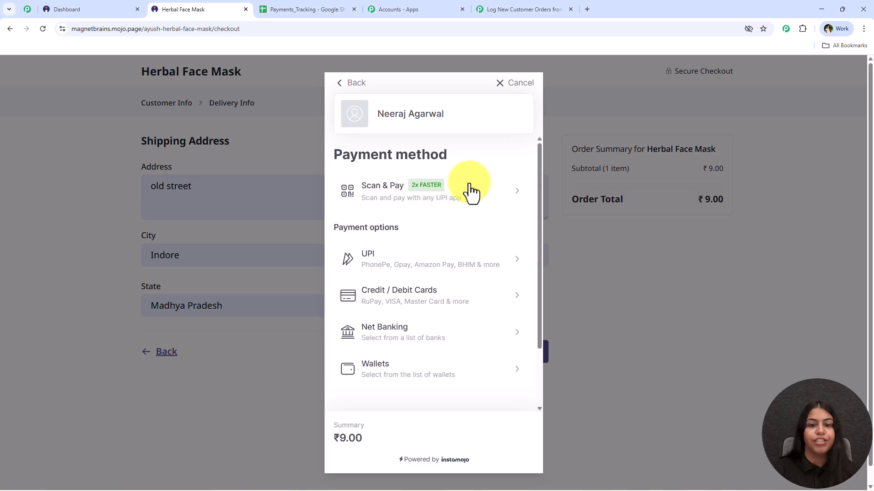
Choose UPI as the payment method, enter the payer's UPI ID and submit the test payment
{"action": "left_click", "coordinate": [382, 262]}
{"action": "left_click", "coordinate": [427, 252]}
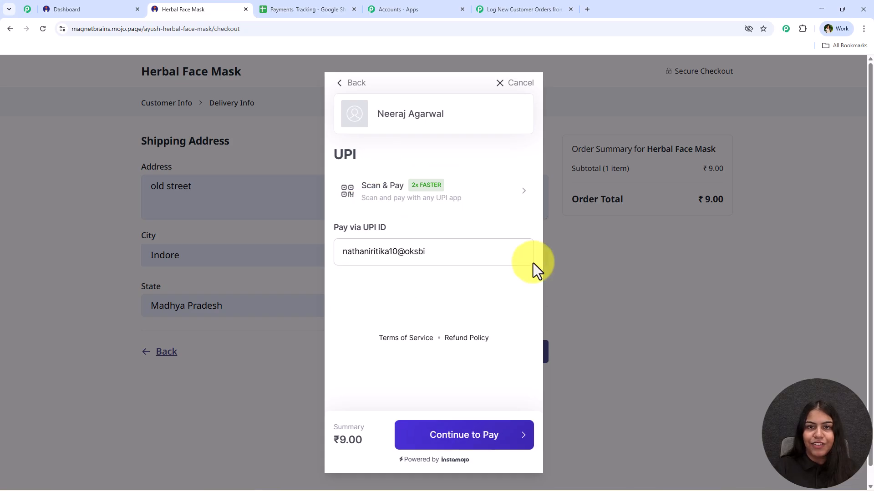
{"action": "left_click", "coordinate": [482, 436]}
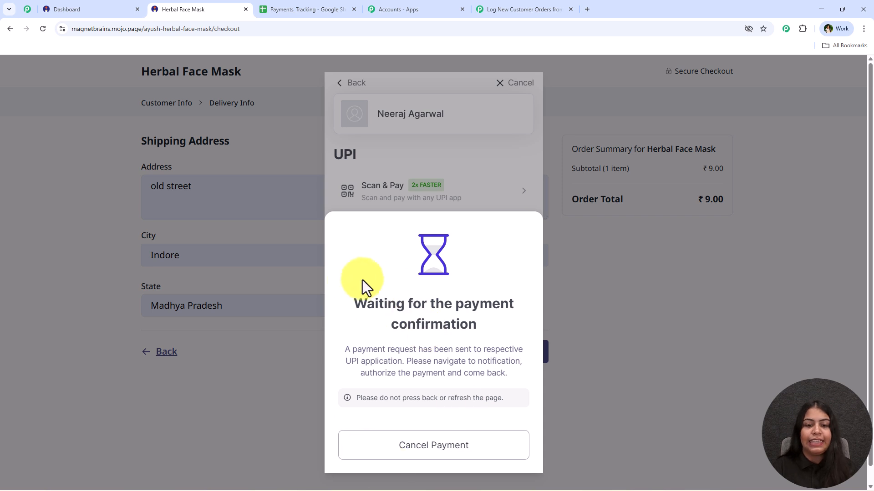
{"action": "left_click_drag", "start_coordinate": [347, 305], "coordinate": [517, 317]}
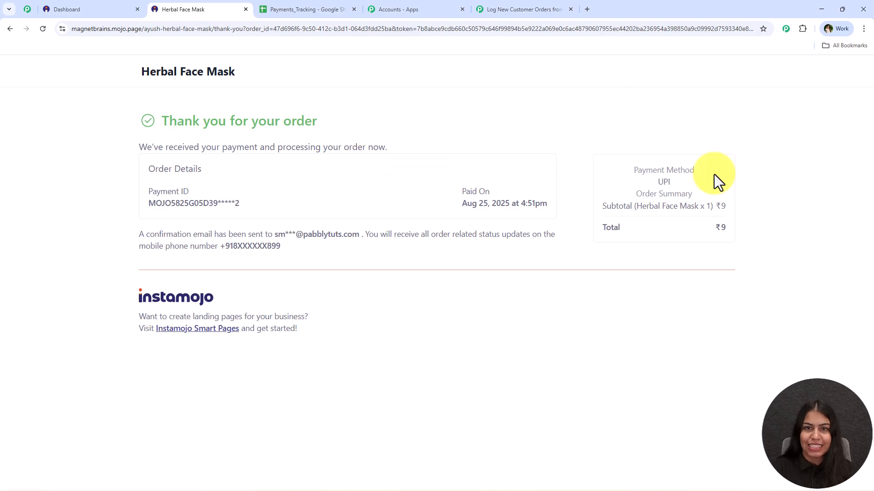
Examine the order confirmation page's thank-you message, payment ID and product name
{"action": "left_click_drag", "start_coordinate": [163, 120], "coordinate": [358, 125]}
{"action": "left_click", "coordinate": [77, 175]}
{"action": "left_click_drag", "start_coordinate": [147, 203], "coordinate": [241, 204]}
{"action": "left_click", "coordinate": [513, 280]}
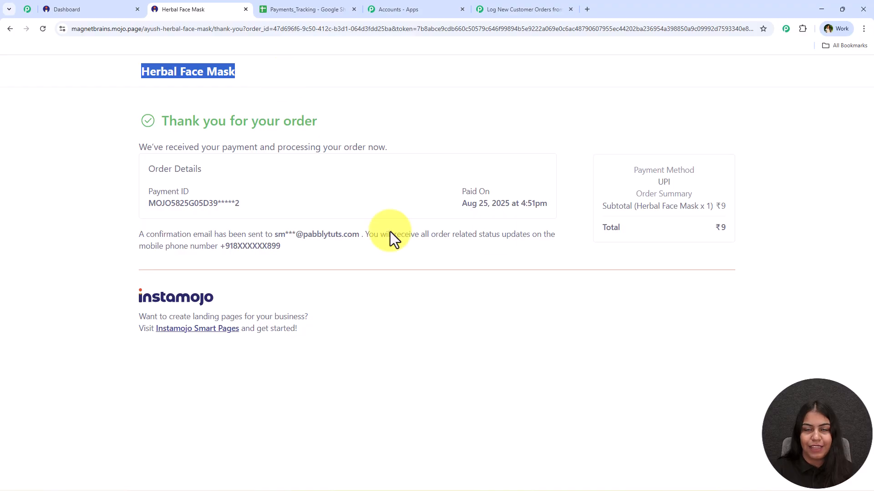
Switch to Pabbly Connect and examine the product, amount and shipping address fields in the captured webhook response
{"action": "left_click", "coordinate": [561, 2]}
{"action": "scroll", "coordinate": [562, 295], "scroll_direction": "down", "scroll_amount": 7}
{"action": "scroll", "coordinate": [574, 291], "scroll_direction": "down", "scroll_amount": 9}
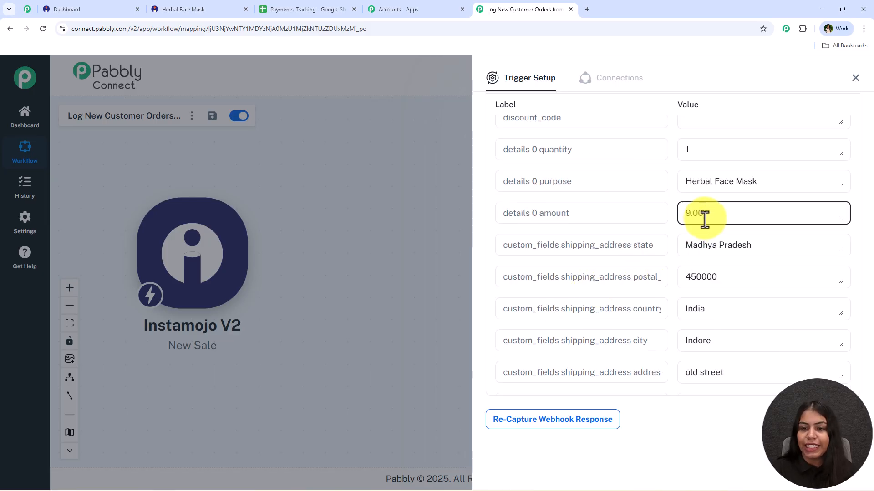
{"action": "left_click_drag", "start_coordinate": [747, 211], "coordinate": [634, 214]}
{"action": "left_click_drag", "start_coordinate": [773, 182], "coordinate": [657, 204]}
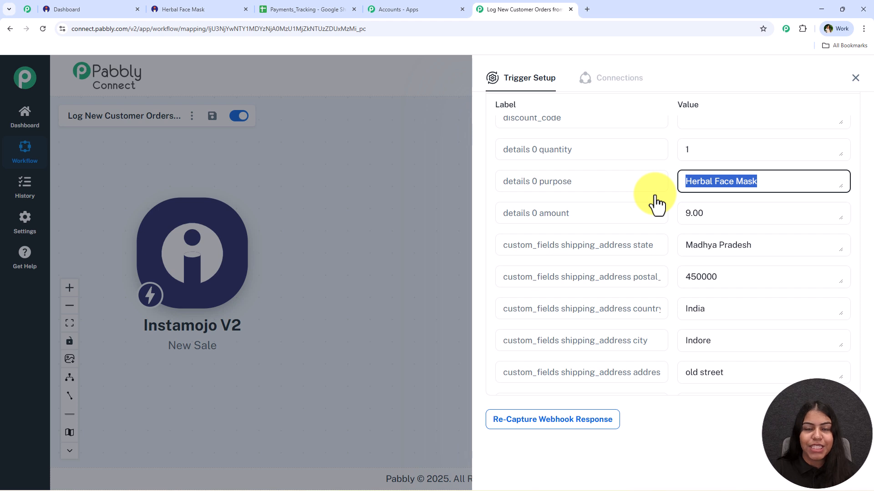
{"action": "left_click_drag", "start_coordinate": [769, 244], "coordinate": [604, 243]}
{"action": "left_click_drag", "start_coordinate": [725, 276], "coordinate": [650, 281]}
{"action": "left_click_drag", "start_coordinate": [720, 311], "coordinate": [651, 323]}
{"action": "left_click_drag", "start_coordinate": [728, 372], "coordinate": [686, 363]}
Examine the buyer phone, name and email fields in the webhook response, and close the trigger setup
{"action": "scroll", "coordinate": [728, 325], "scroll_direction": "down", "scroll_amount": 8}
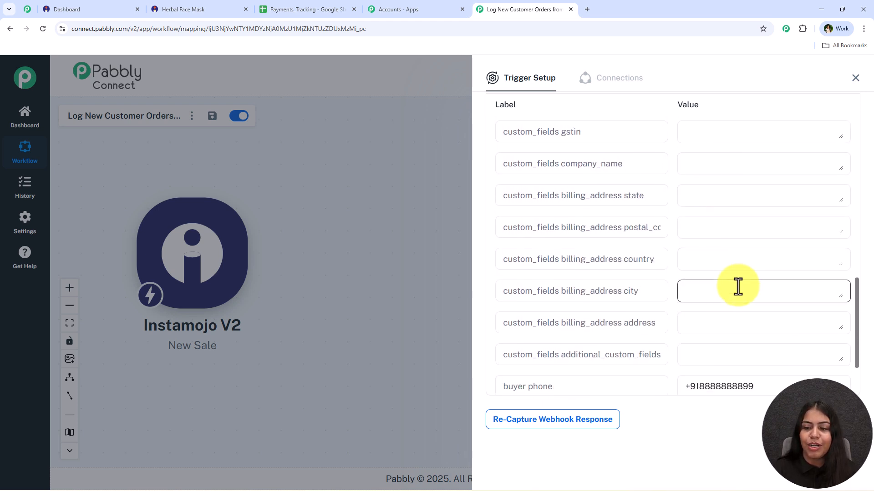
{"action": "left_click_drag", "start_coordinate": [764, 328], "coordinate": [621, 347]}
{"action": "left_click_drag", "start_coordinate": [793, 363], "coordinate": [657, 394]}
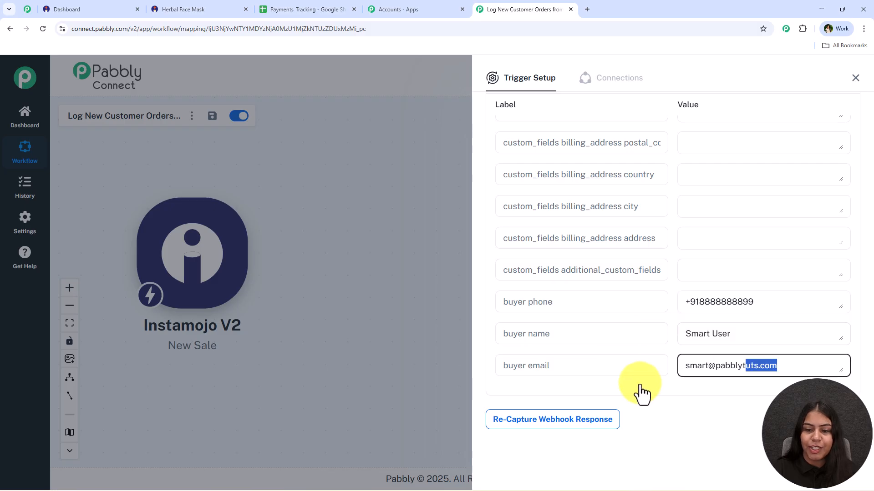
{"action": "left_click_drag", "start_coordinate": [774, 303], "coordinate": [655, 308]}
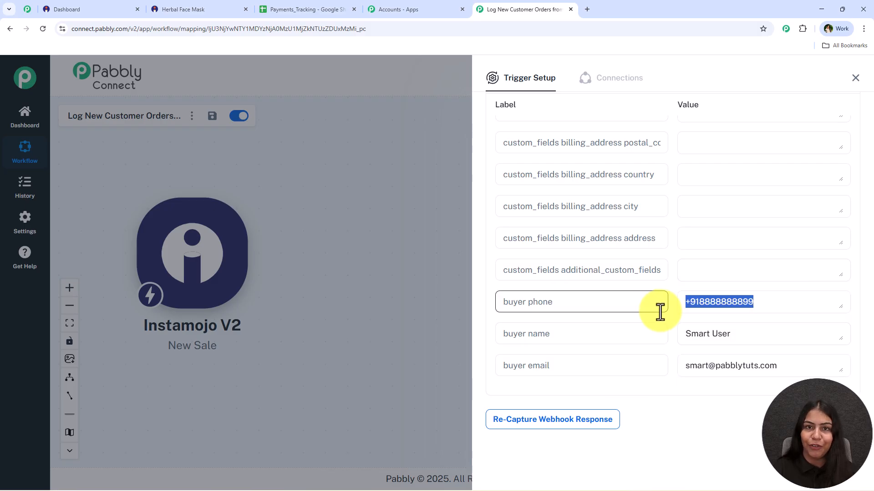
{"action": "left_click", "coordinate": [853, 80]}
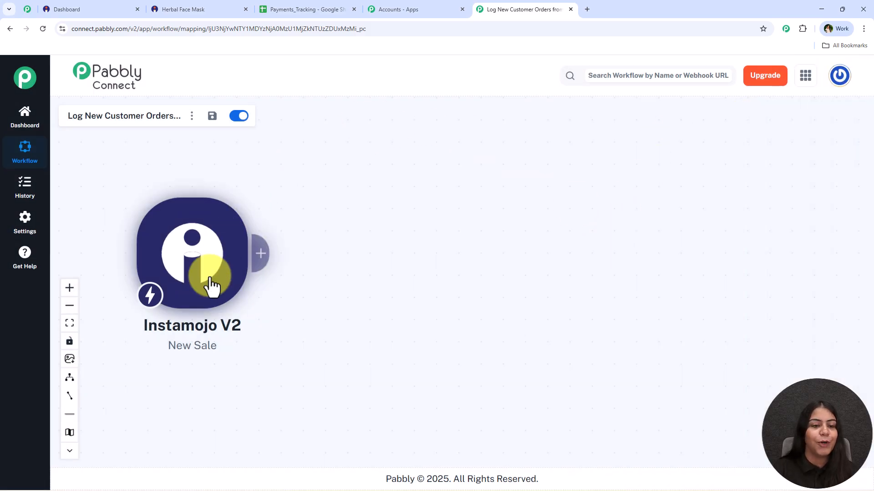
Add a Google Sheets action after the Instamojo trigger with the Add New Row event
{"action": "left_click", "coordinate": [262, 255]}
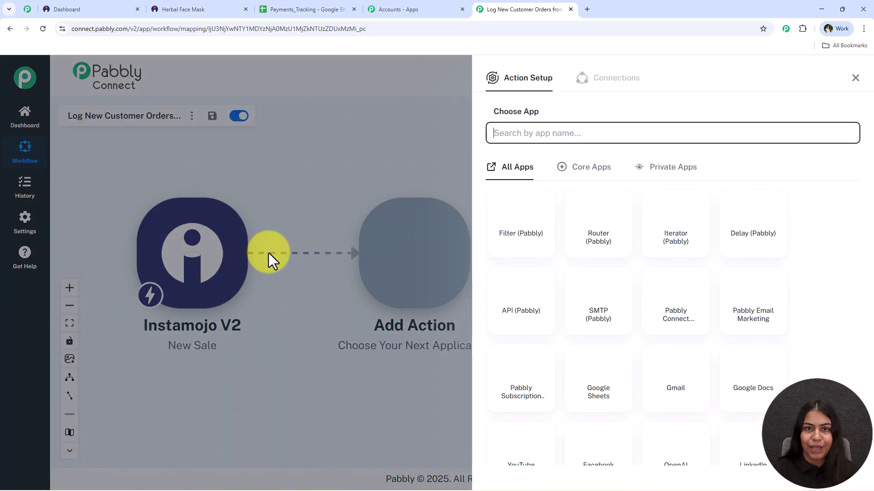
{"action": "type", "text": "Sheets"}
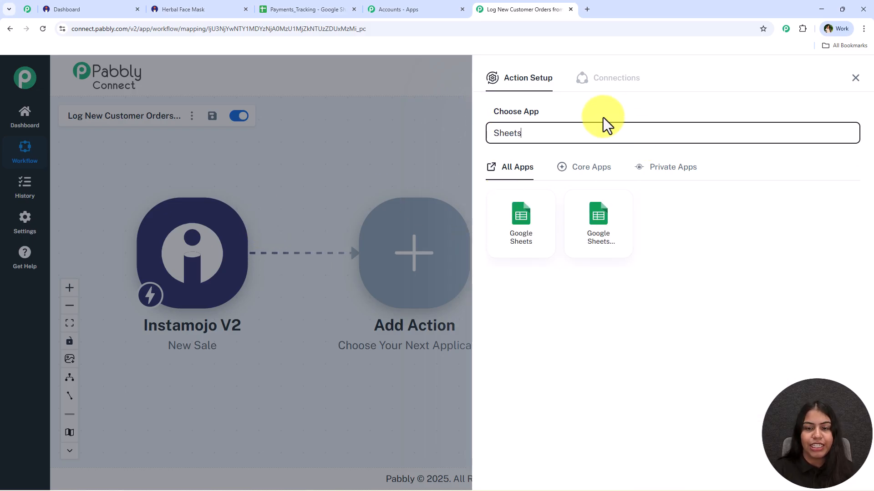
{"action": "left_click", "coordinate": [521, 214]}
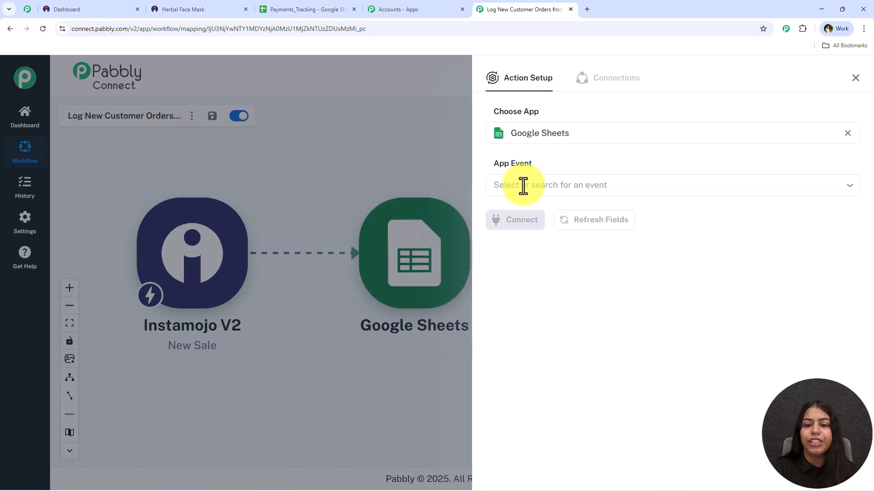
{"action": "left_click", "coordinate": [522, 186]}
{"action": "left_click", "coordinate": [587, 226]}
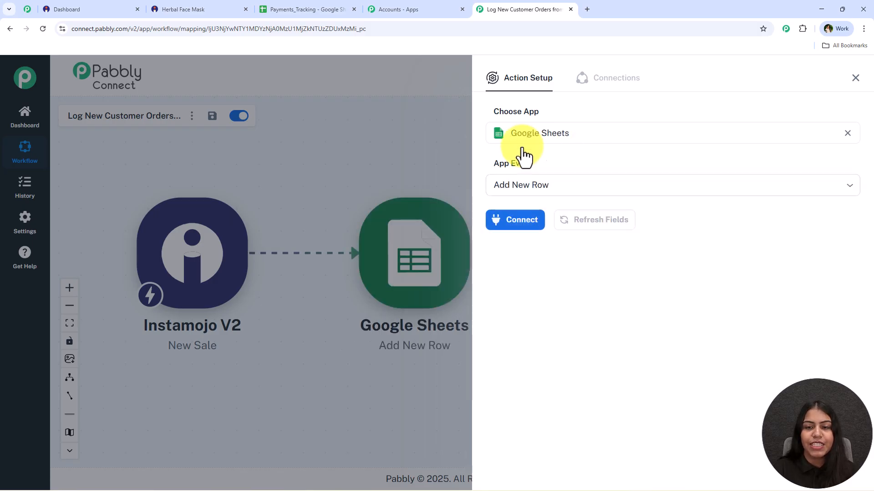
Add a new Google Sheets connection for the action and sign in with the account holder's Google account
{"action": "left_click", "coordinate": [543, 223]}
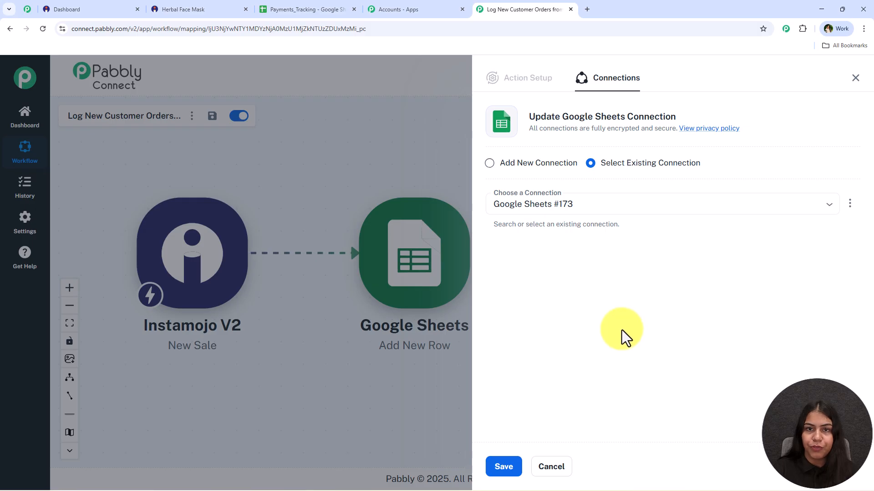
{"action": "left_click", "coordinate": [576, 162]}
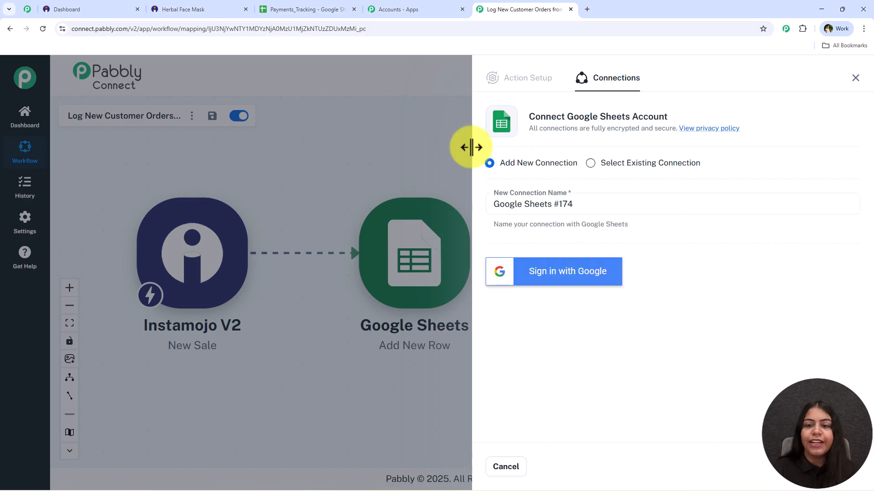
{"action": "left_click", "coordinate": [572, 288]}
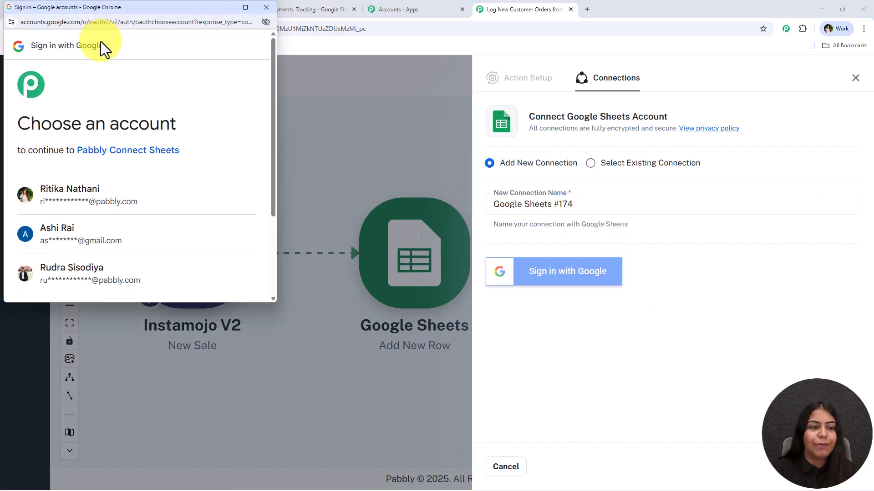
{"action": "scroll", "coordinate": [102, 117], "scroll_direction": "down", "scroll_amount": 3}
{"action": "scroll", "coordinate": [155, 187], "scroll_direction": "up", "scroll_amount": 2}
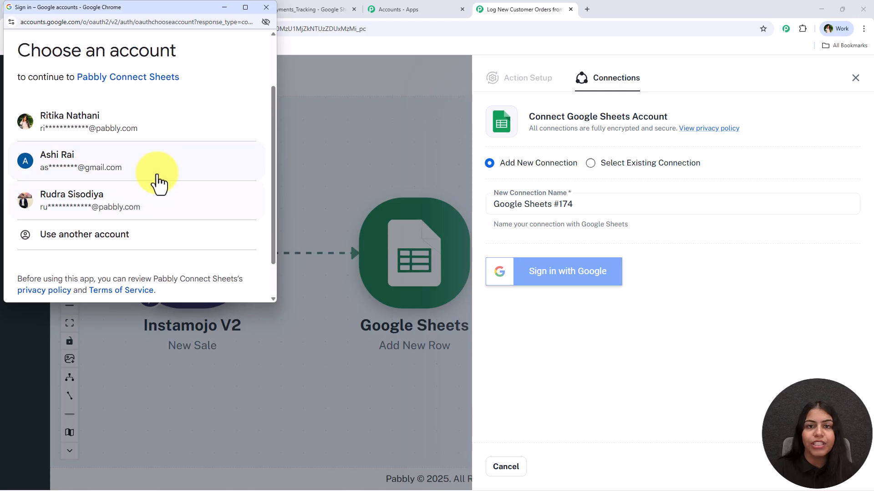
{"action": "left_click", "coordinate": [104, 130]}
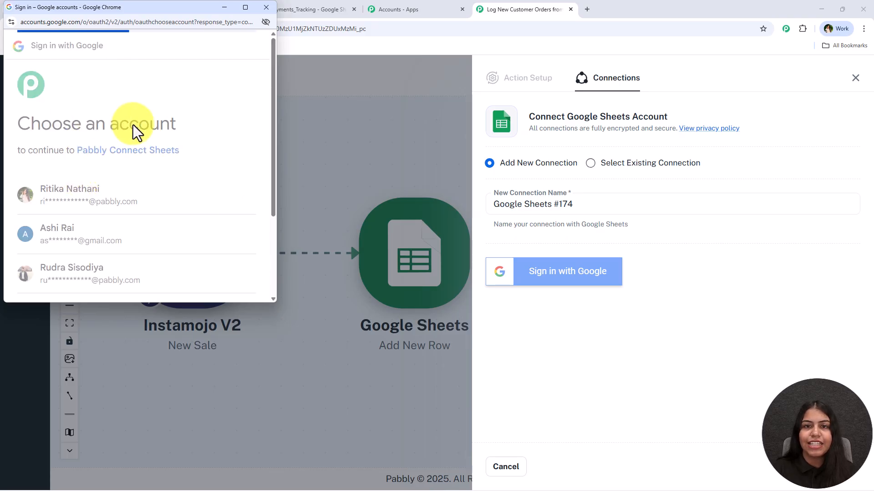
Grant Pabbly Connect Sheets access to the account's Google Drive files and Google Sheets spreadsheets
{"action": "scroll", "coordinate": [103, 152], "scroll_direction": "down", "scroll_amount": 3}
{"action": "left_click_drag", "start_coordinate": [127, 168], "coordinate": [43, 121]}
{"action": "left_click", "coordinate": [189, 144]}
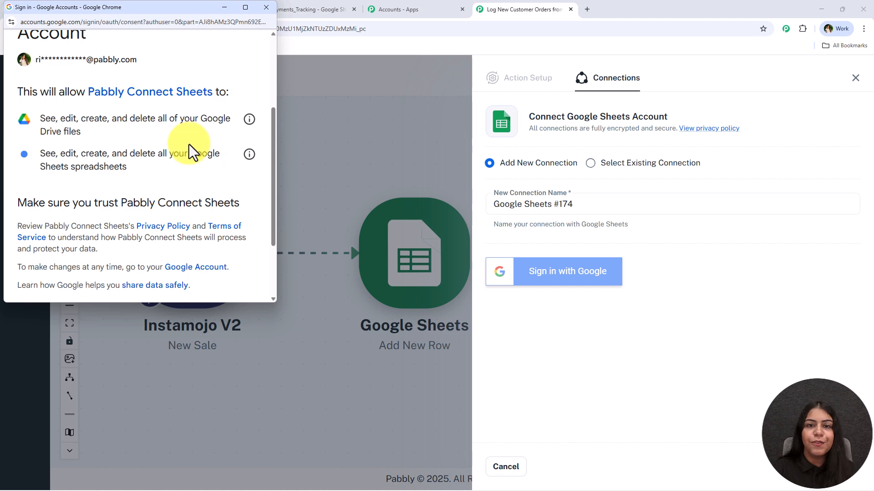
{"action": "scroll", "coordinate": [183, 151], "scroll_direction": "down", "scroll_amount": 2}
{"action": "left_click", "coordinate": [240, 241]}
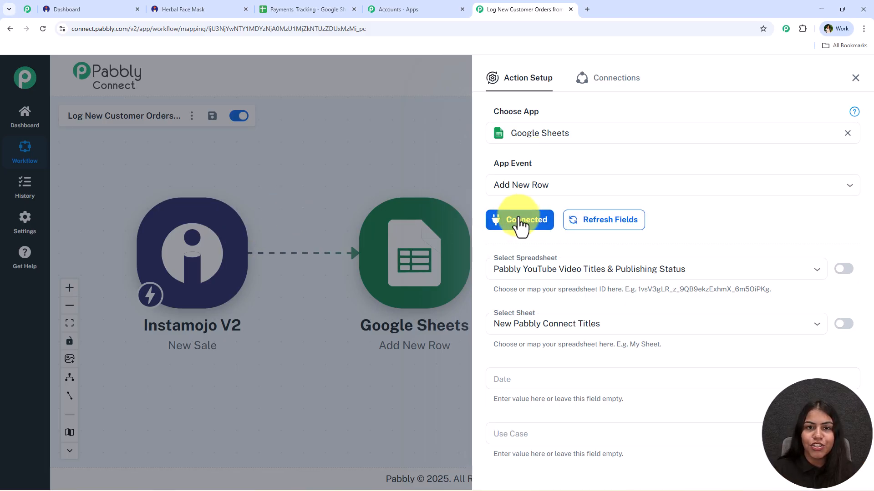
Check the tracking file in Google Sheets, and set the action's spreadsheet to Payments_Tracking and its sheet to Sheet1 in Pabbly Connect
{"action": "scroll", "coordinate": [517, 227], "scroll_direction": "down", "scroll_amount": 2}
{"action": "scroll", "coordinate": [518, 228], "scroll_direction": "down", "scroll_amount": 2}
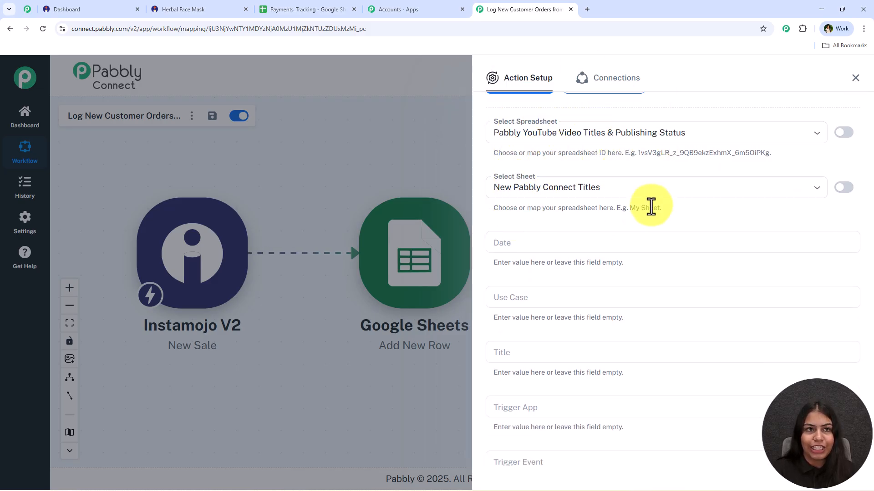
{"action": "left_click", "coordinate": [318, 8]}
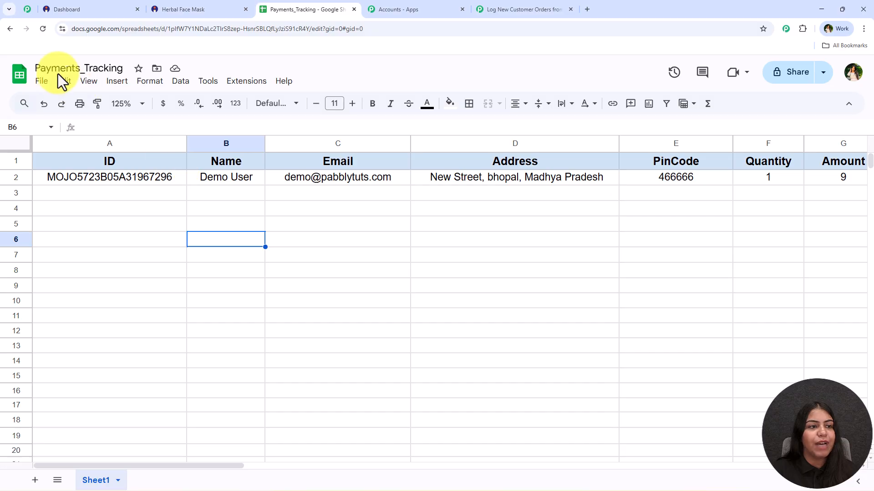
{"action": "left_click", "coordinate": [61, 67]}
{"action": "left_click", "coordinate": [109, 223]}
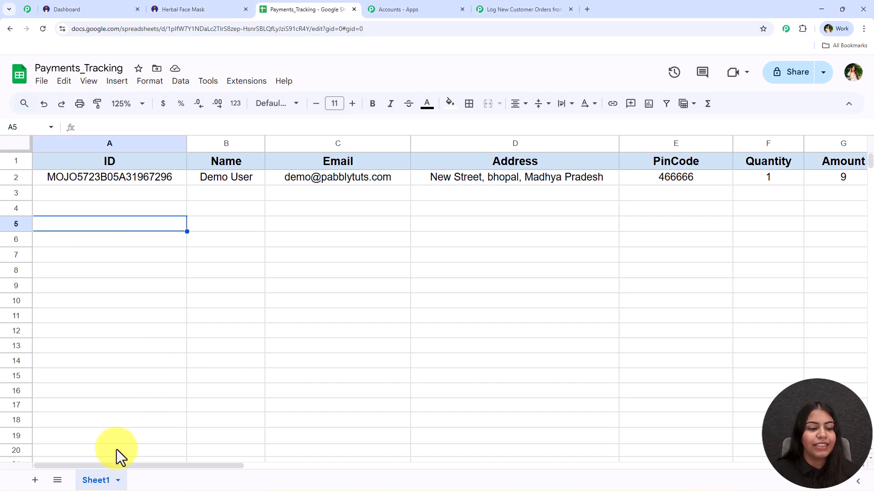
{"action": "left_click", "coordinate": [519, 9]}
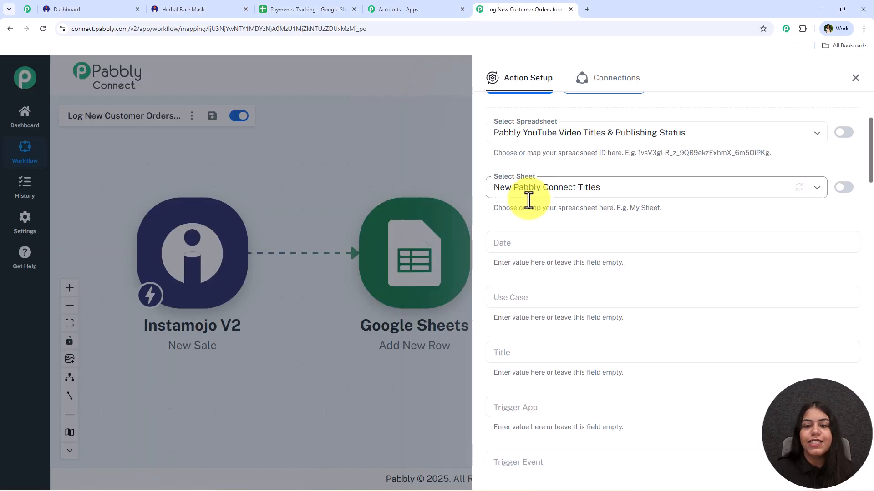
{"action": "left_click", "coordinate": [526, 133]}
{"action": "left_click", "coordinate": [553, 180]}
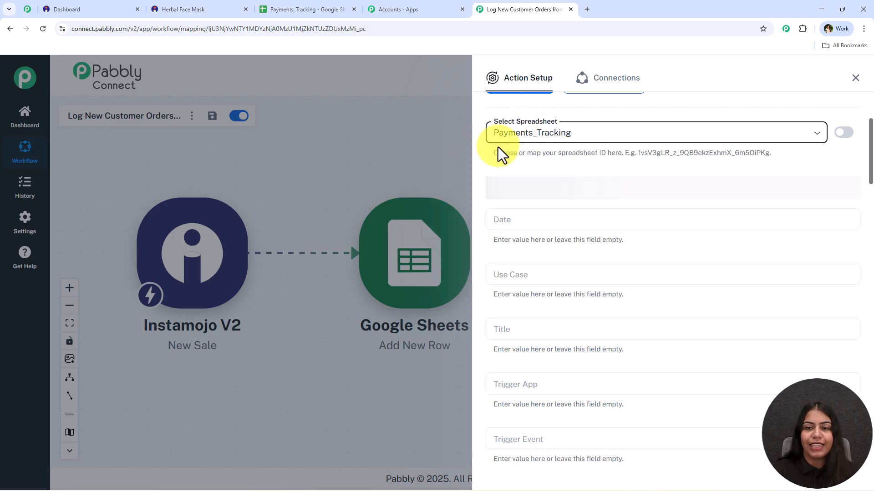
{"action": "left_click", "coordinate": [530, 185]}
{"action": "left_click", "coordinate": [552, 207]}
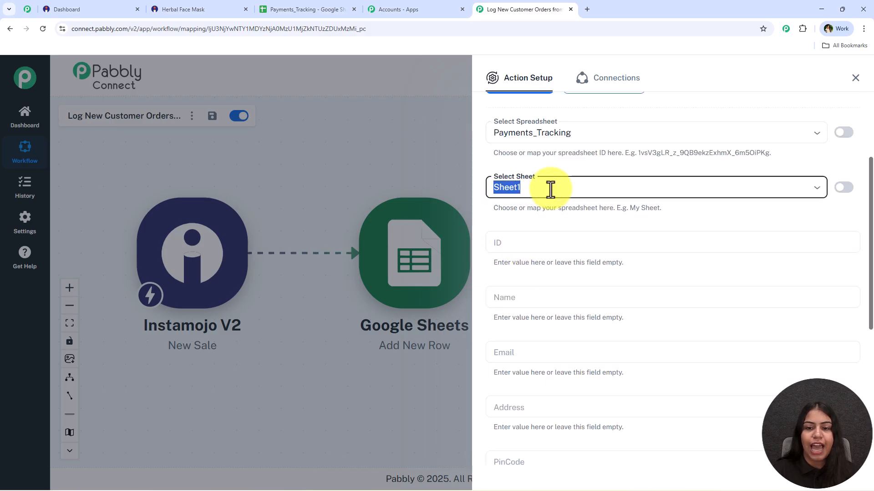
{"action": "scroll", "coordinate": [554, 180], "scroll_direction": "down", "scroll_amount": 2}
{"action": "left_click", "coordinate": [546, 157]}
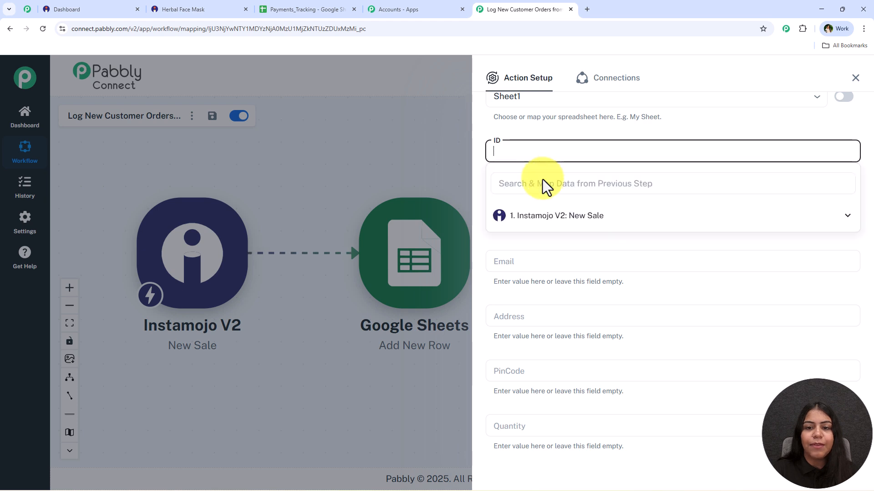
{"action": "left_click", "coordinate": [580, 217]}
{"action": "scroll", "coordinate": [637, 291], "scroll_direction": "down", "scroll_amount": 2}
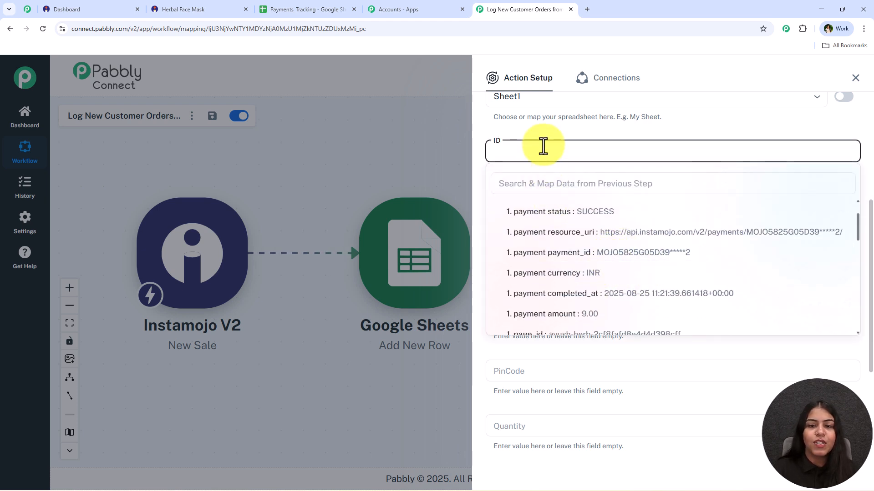
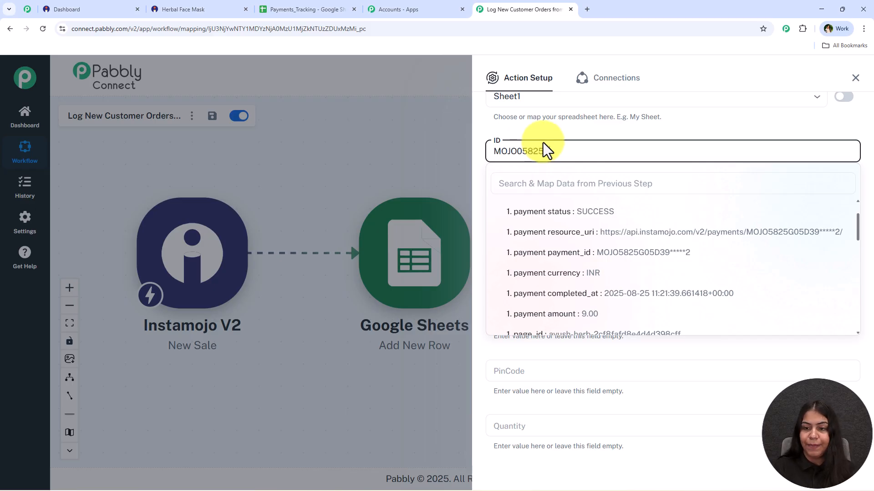
{"action": "key", "text": "ctrl+a"}
{"action": "key", "text": "BackSpace"}
{"action": "left_click", "coordinate": [568, 122]}
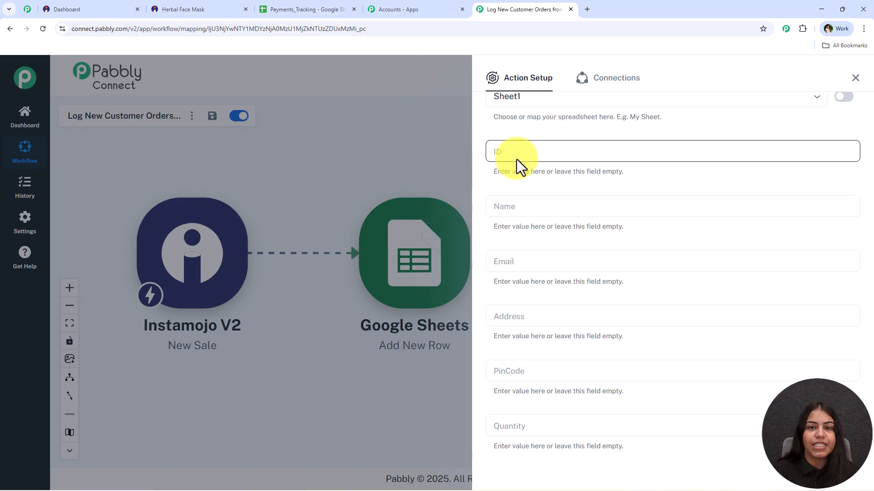
Map the ID column to the Instamojo payment payment_id and the Name column to the buyer name
{"action": "left_click", "coordinate": [513, 158]}
{"action": "left_click", "coordinate": [597, 215]}
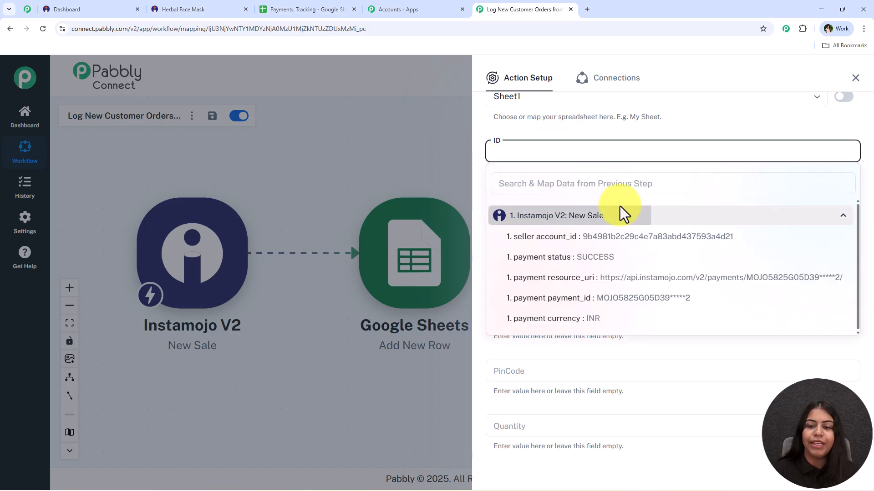
{"action": "left_click", "coordinate": [692, 299]}
{"action": "left_click", "coordinate": [579, 138]}
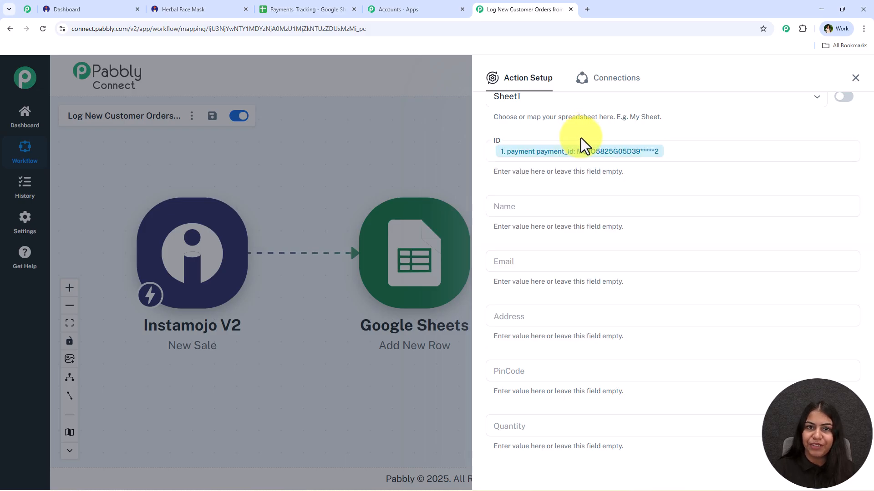
{"action": "left_click", "coordinate": [531, 194]}
{"action": "left_click", "coordinate": [582, 278]}
{"action": "scroll", "coordinate": [646, 365], "scroll_direction": "down", "scroll_amount": 10}
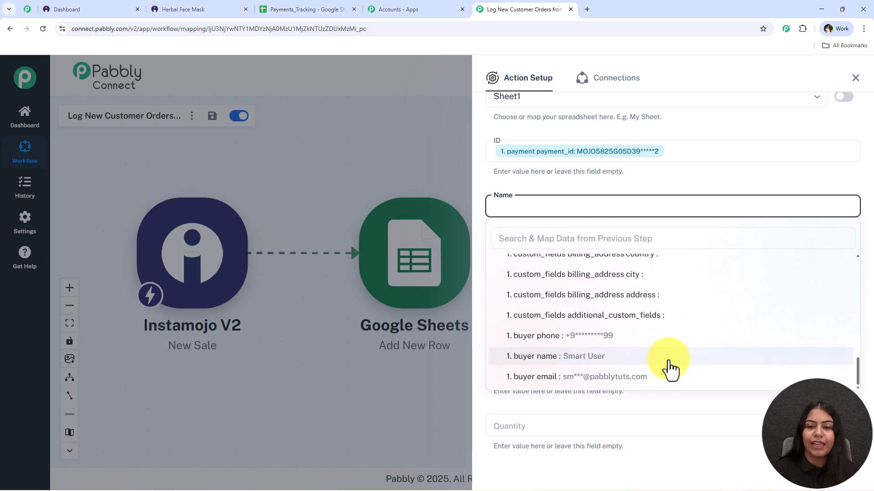
{"action": "left_click", "coordinate": [669, 364]}
Map the Email column to the buyer email from the Instamojo New Sale response
{"action": "left_click", "coordinate": [528, 264]}
{"action": "scroll", "coordinate": [567, 239], "scroll_direction": "down", "scroll_amount": 3}
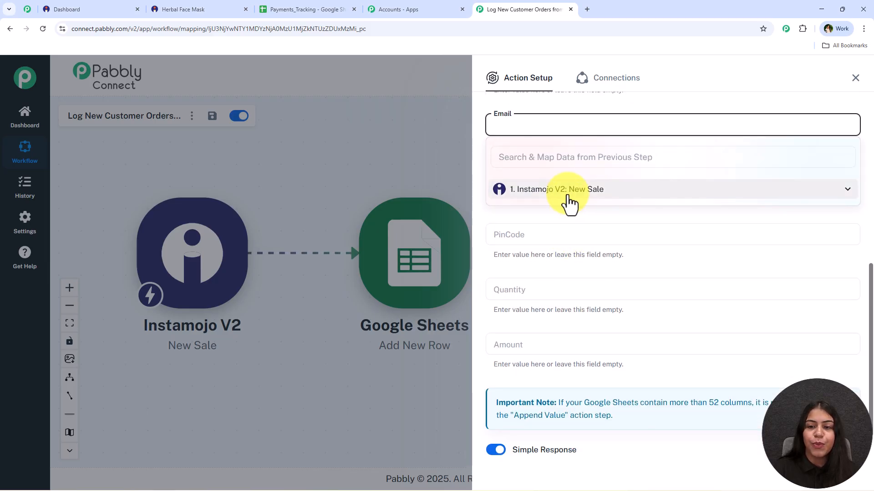
{"action": "left_click", "coordinate": [565, 194]}
{"action": "left_click", "coordinate": [579, 163]}
{"action": "type", "text": "em"}
{"action": "left_click", "coordinate": [599, 214]}
Map the Address column to the shipping address, city and state, separated by commas
{"action": "left_click", "coordinate": [526, 181]}
{"action": "left_click", "coordinate": [513, 210]}
{"action": "type", "text": "add"}
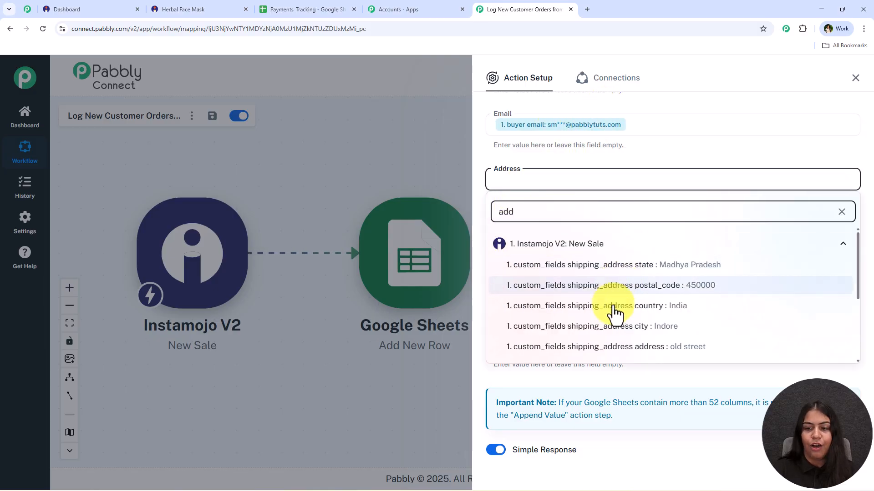
{"action": "scroll", "coordinate": [643, 339], "scroll_direction": "down", "scroll_amount": 2}
{"action": "left_click", "coordinate": [676, 302]}
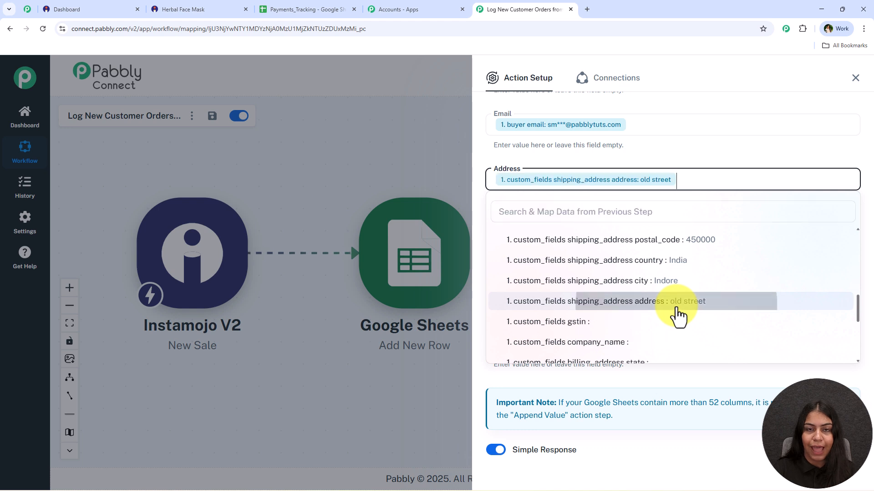
{"action": "type", "text": ","}
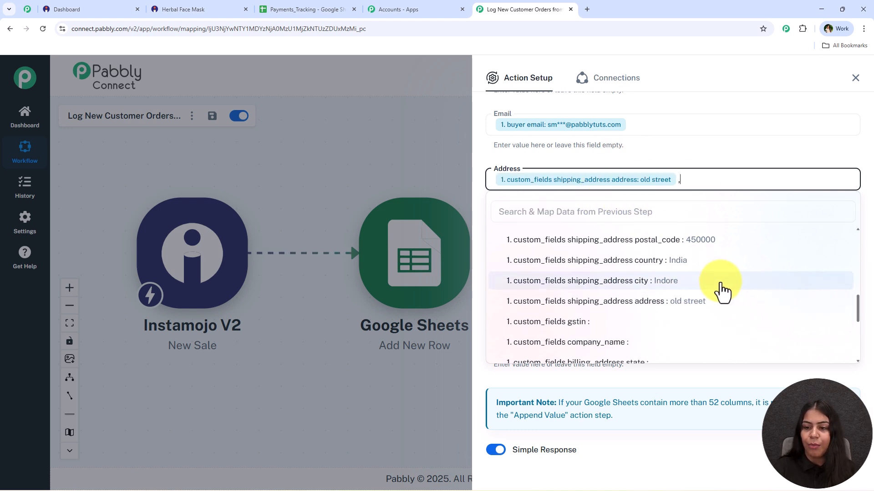
{"action": "left_click", "coordinate": [712, 286]}
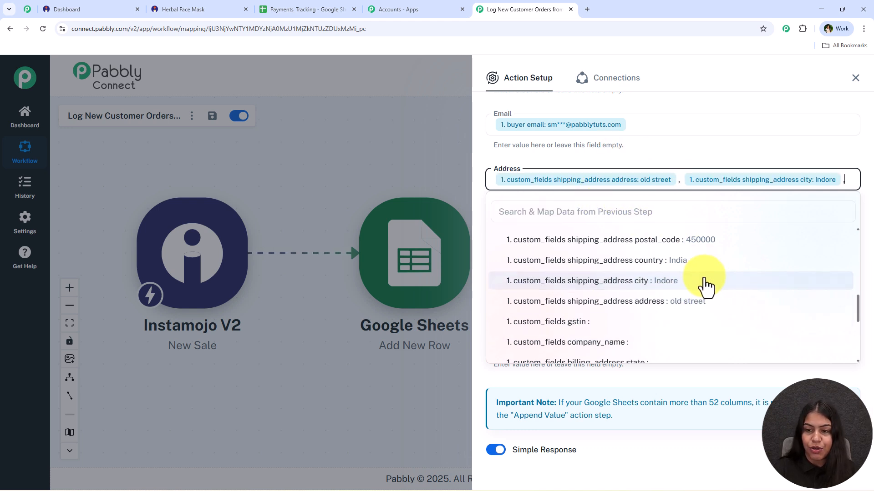
{"action": "scroll", "coordinate": [657, 311], "scroll_direction": "down", "scroll_amount": 1}
{"action": "scroll", "coordinate": [666, 308], "scroll_direction": "up", "scroll_amount": 2}
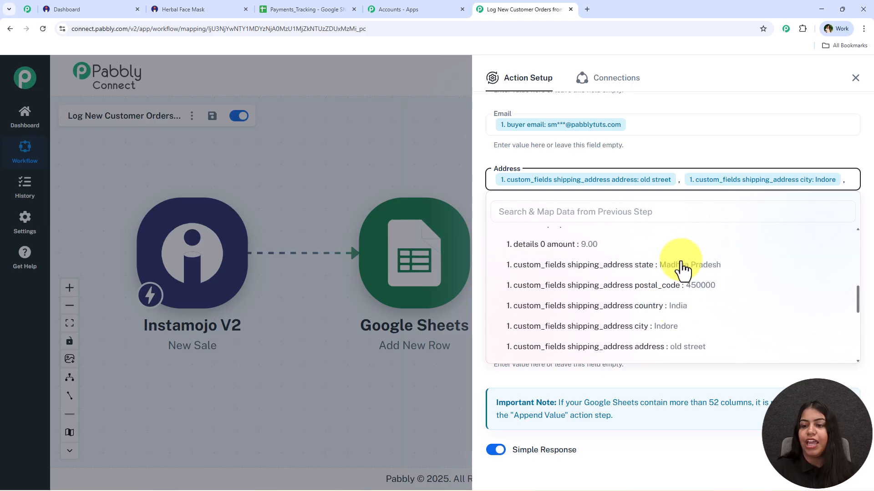
{"action": "left_click", "coordinate": [681, 265]}
Map the PinCode column to the shipping address postal_code
{"action": "left_click", "coordinate": [564, 248]}
{"action": "left_click", "coordinate": [626, 287]}
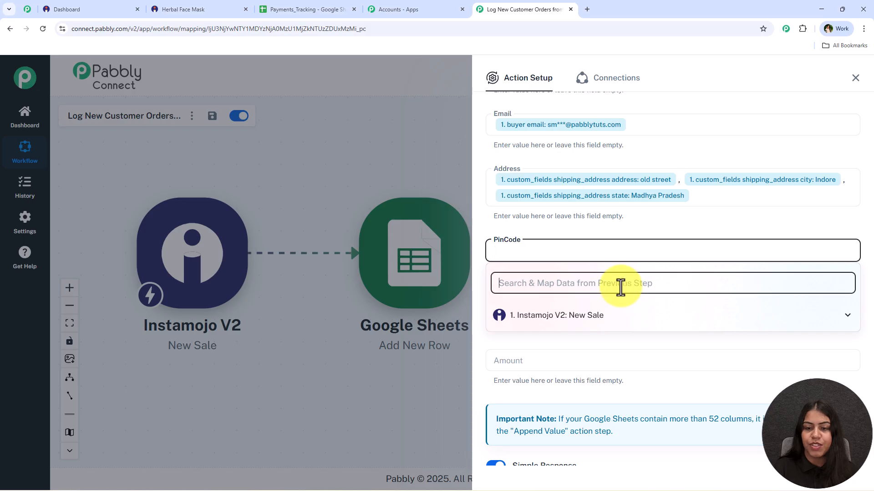
{"action": "type", "text": "pi"}
{"action": "left_click", "coordinate": [693, 378]}
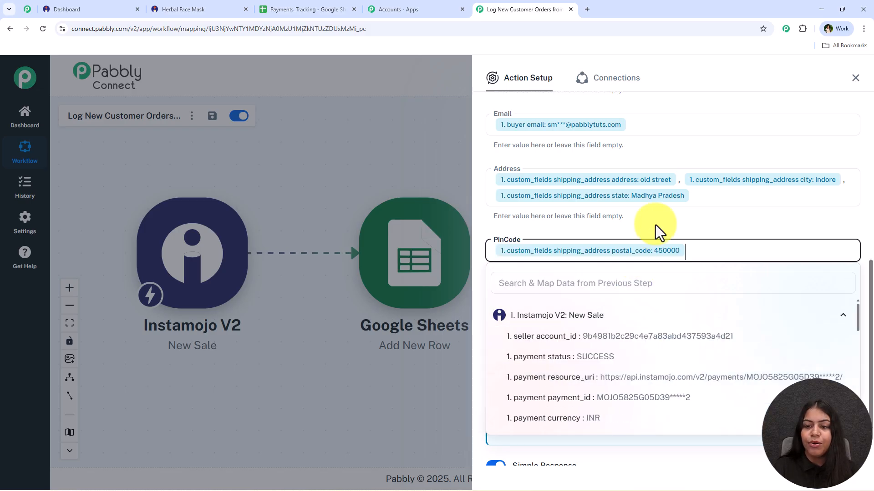
{"action": "left_click", "coordinate": [655, 225]}
Map the Quantity column to the Instamojo details 0 quantity value
{"action": "scroll", "coordinate": [655, 225], "scroll_direction": "down", "scroll_amount": 2}
{"action": "left_click", "coordinate": [520, 236]}
{"action": "left_click", "coordinate": [522, 255]}
{"action": "type", "text": "qu"}
{"action": "left_click", "coordinate": [560, 316]}
{"action": "left_click", "coordinate": [602, 213]}
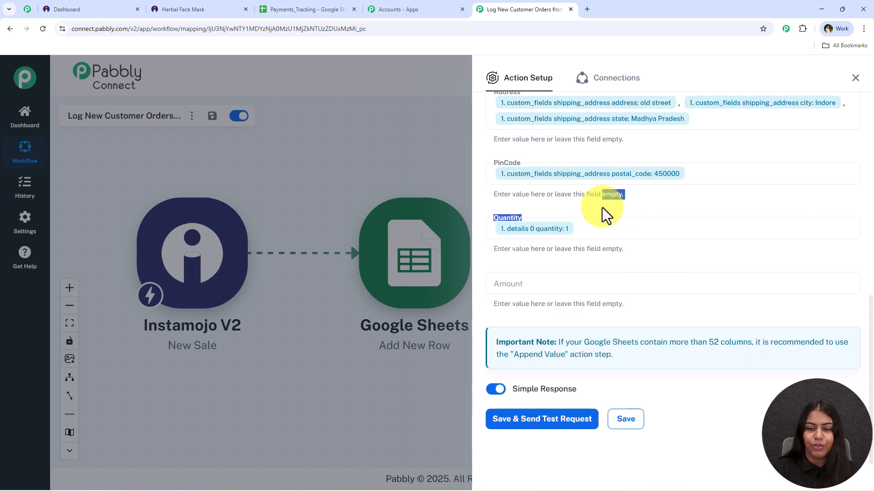
Map the Amount column to the Instamojo payment amount
{"action": "left_click", "coordinate": [552, 282]}
{"action": "type", "text": "am"}
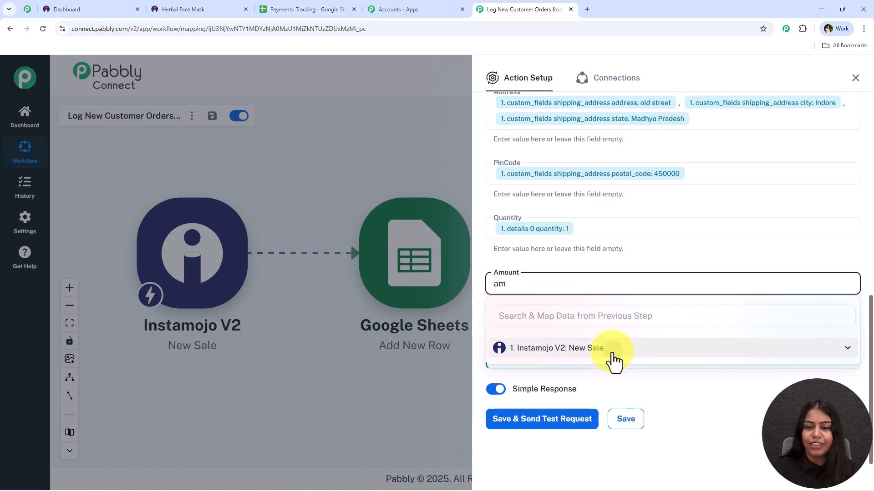
{"action": "left_click", "coordinate": [609, 358]}
{"action": "left_click", "coordinate": [571, 316]}
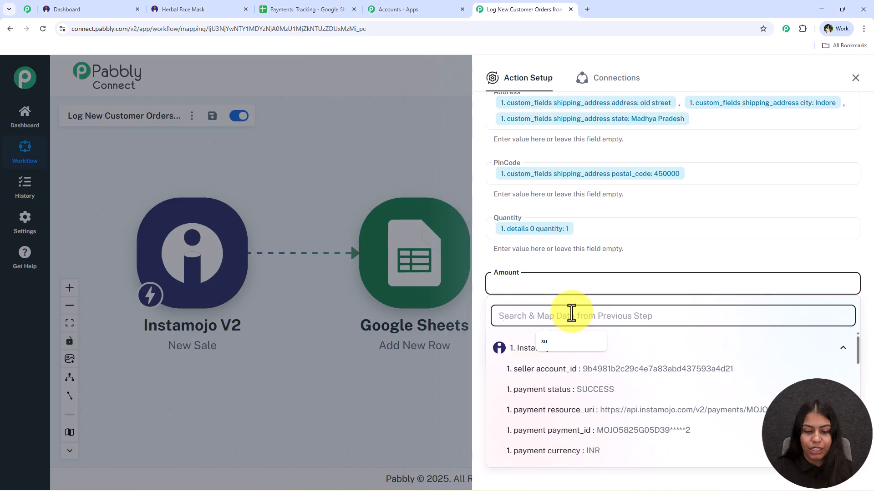
{"action": "type", "text": "amo"}
{"action": "left_click", "coordinate": [595, 390]}
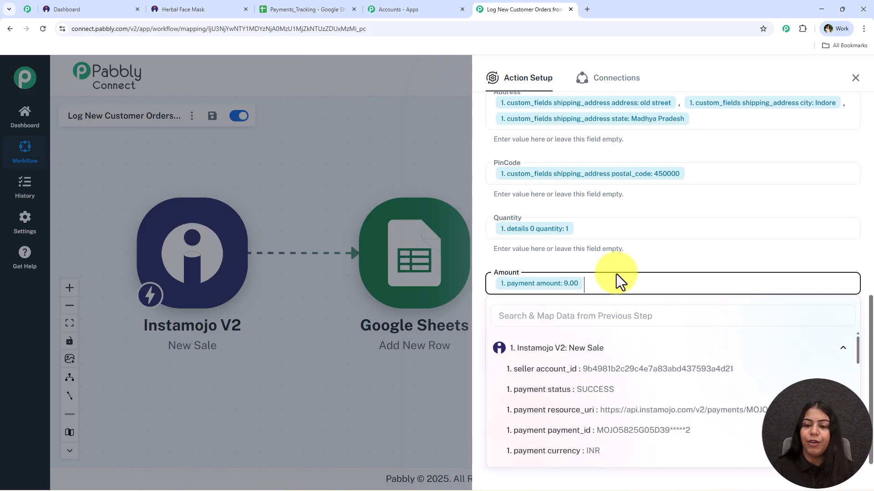
{"action": "left_click", "coordinate": [617, 271]}
Save the Google Sheets action with a test request, and move its node farther from the Instamojo trigger on the canvas
{"action": "left_click", "coordinate": [554, 424]}
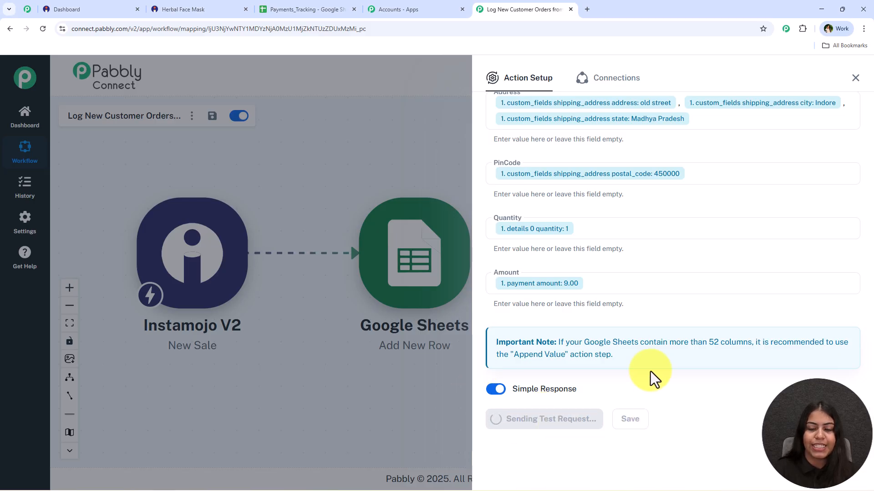
{"action": "scroll", "coordinate": [626, 348], "scroll_direction": "down", "scroll_amount": 6}
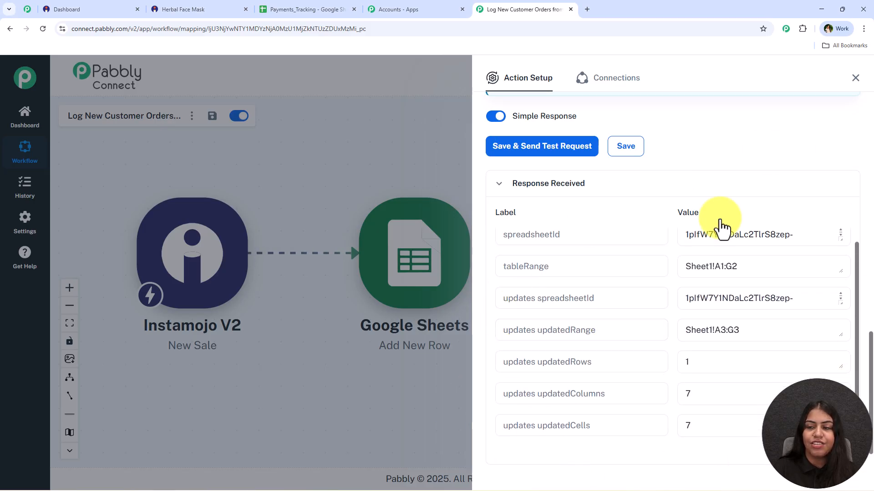
{"action": "left_click", "coordinate": [856, 78]}
{"action": "left_click_drag", "start_coordinate": [472, 289], "coordinate": [677, 337]}
{"action": "left_click_drag", "start_coordinate": [453, 267], "coordinate": [511, 257]}
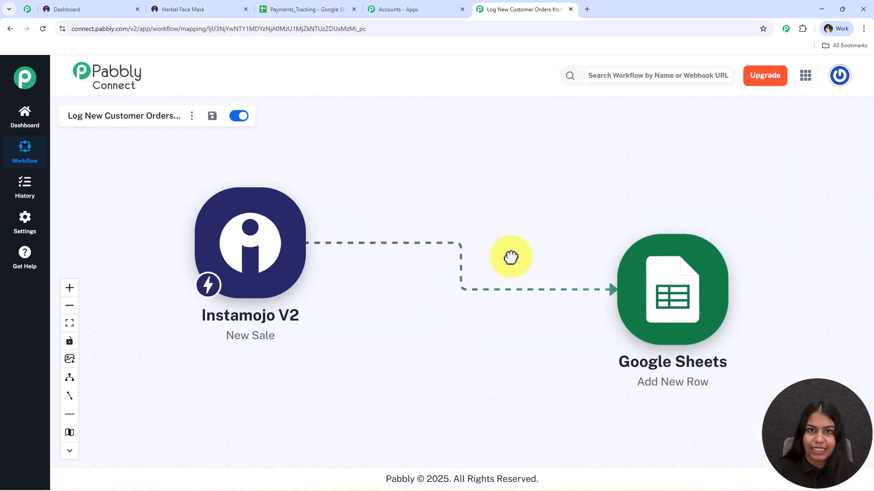
Check the test order's row in the Payments_Tracking Google Sheet, and narrow the Quantity column slightly
{"action": "left_click", "coordinate": [302, 9]}
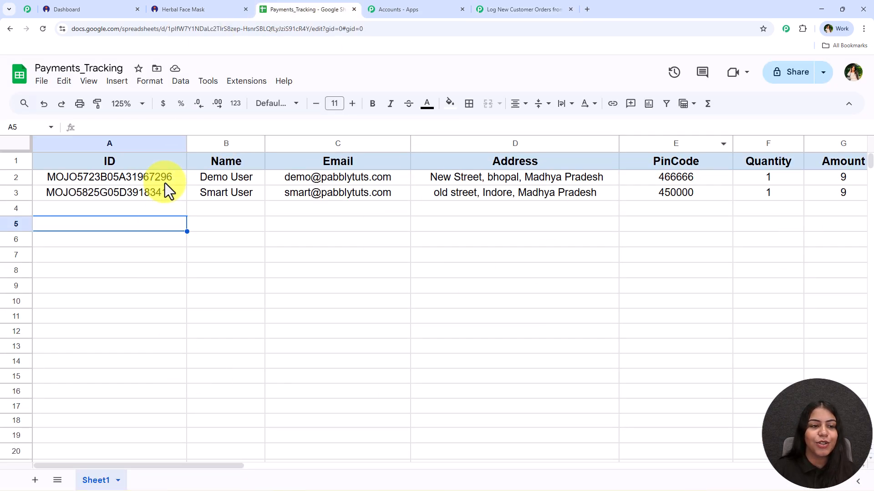
{"action": "left_click_drag", "start_coordinate": [168, 196], "coordinate": [839, 196]}
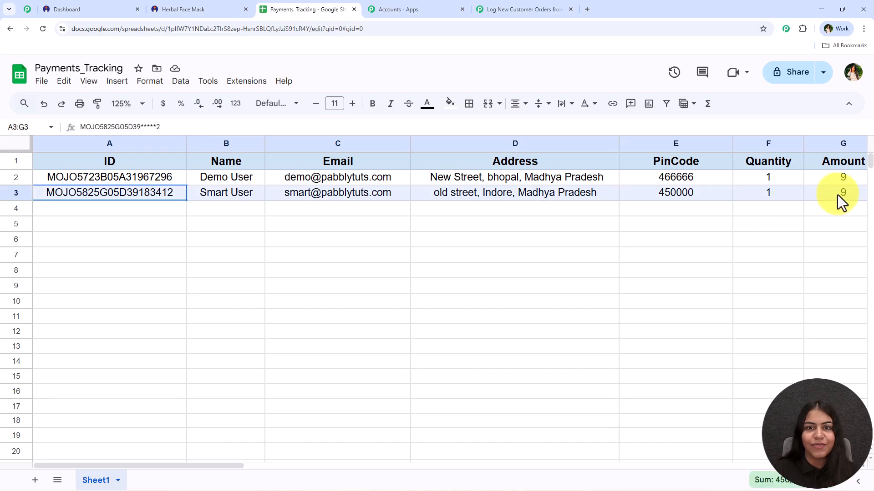
{"action": "left_click_drag", "start_coordinate": [803, 143], "coordinate": [793, 141]}
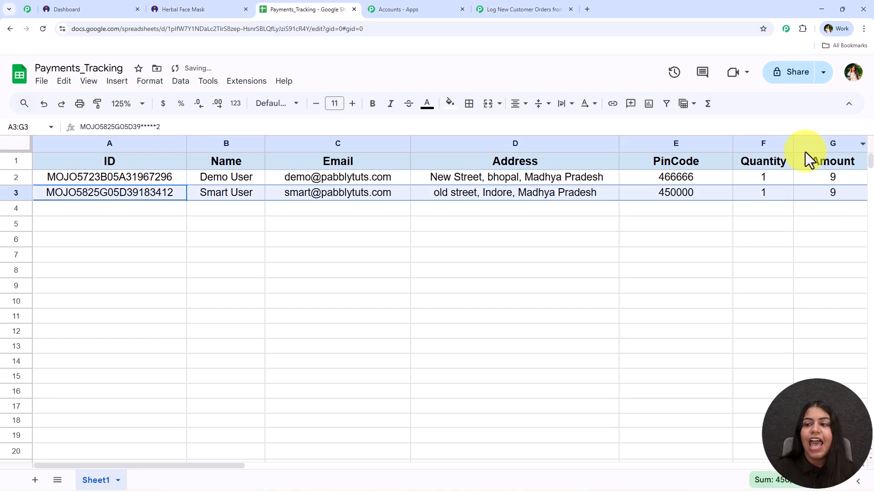
Return to the Pabbly Connect workflow and move the Google Sheets node closer to the Instamojo trigger on the canvas
{"action": "left_click", "coordinate": [488, 13]}
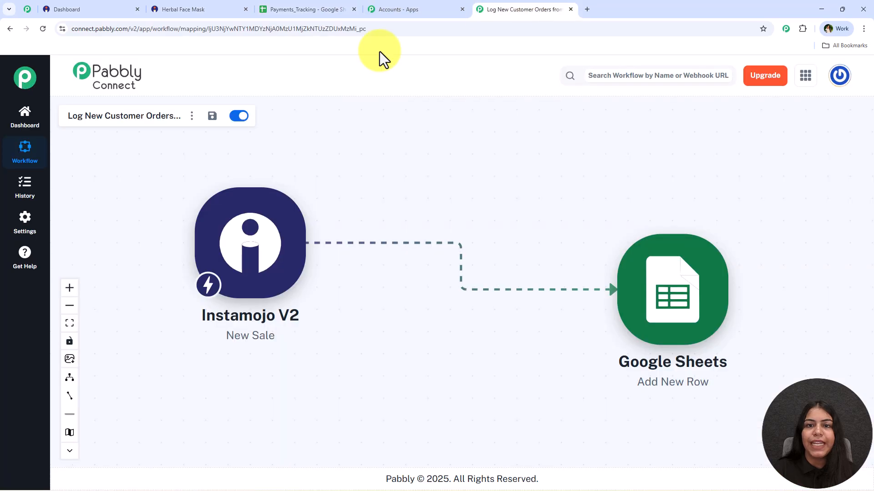
{"action": "left_click_drag", "start_coordinate": [610, 286], "coordinate": [609, 292]}
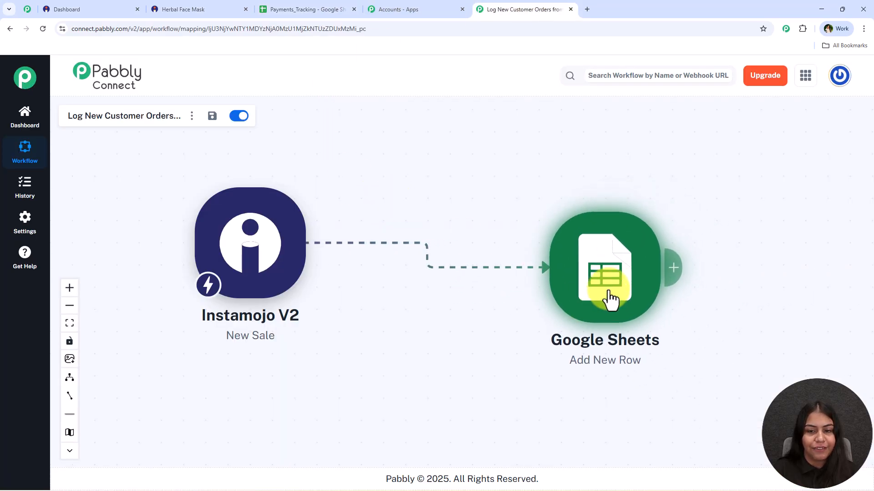
{"action": "left_click_drag", "start_coordinate": [468, 189], "coordinate": [490, 186]}
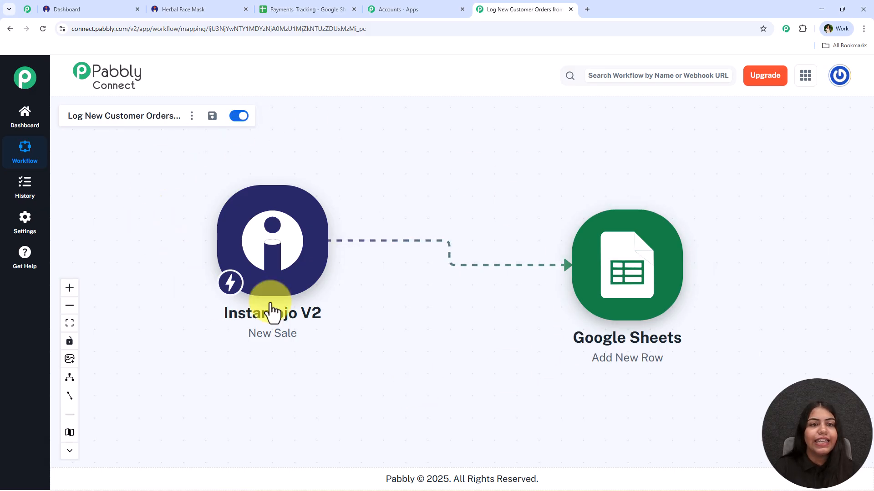
Review the order rows in Payments_Tracking and the Herbal Face Mask order confirmation against the two-step Pabbly Connect workflow
{"action": "left_click", "coordinate": [282, 9]}
{"action": "left_click", "coordinate": [179, 212]}
{"action": "left_click_drag", "start_coordinate": [206, 213], "coordinate": [670, 225]}
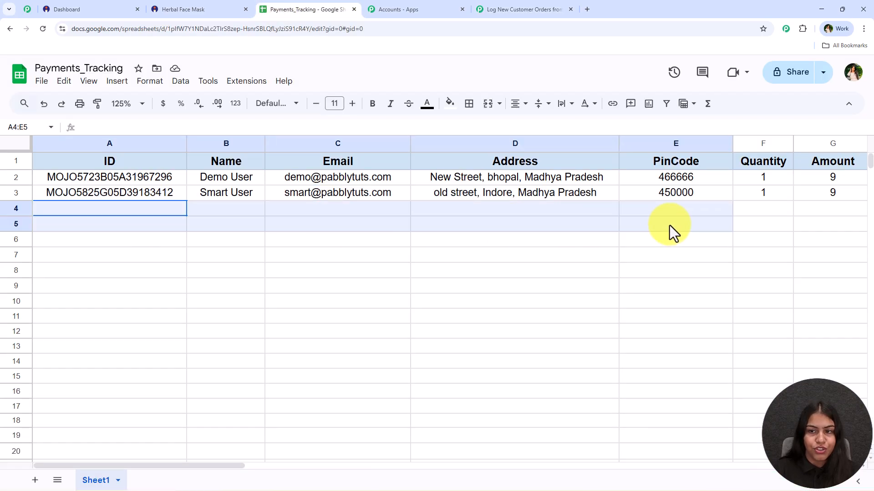
{"action": "left_click", "coordinate": [479, 260]}
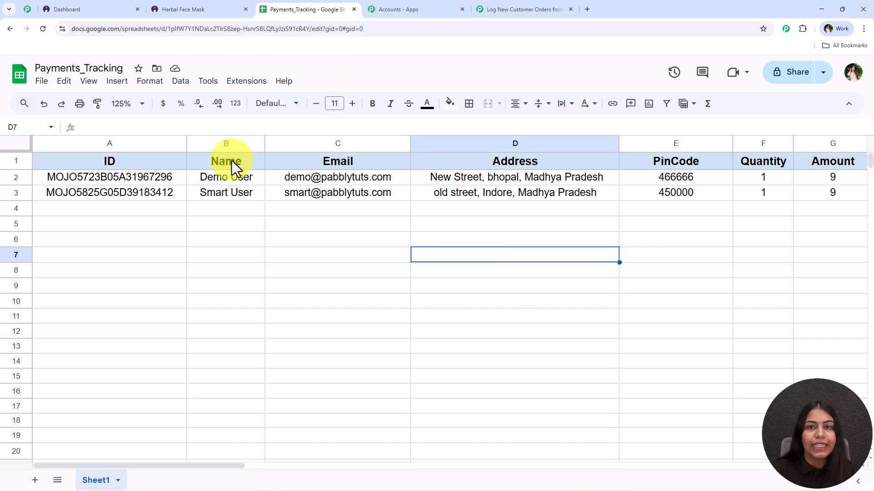
{"action": "left_click", "coordinate": [376, 6]}
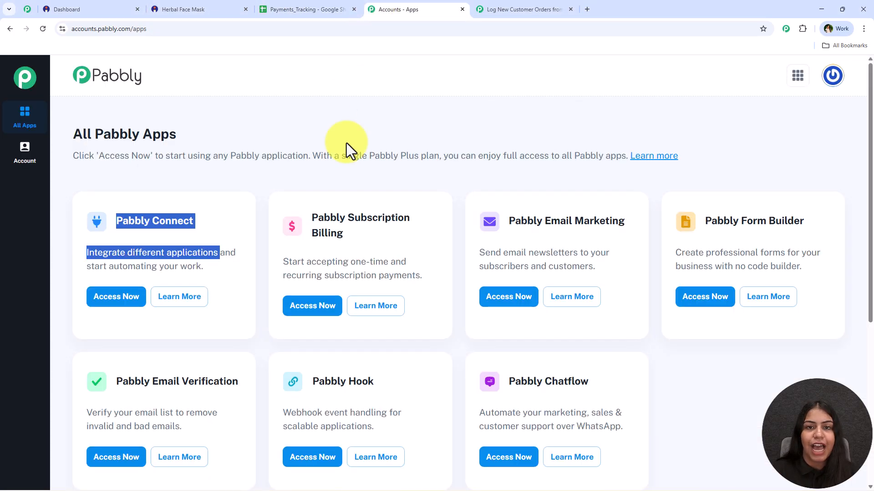
{"action": "left_click", "coordinate": [503, 8]}
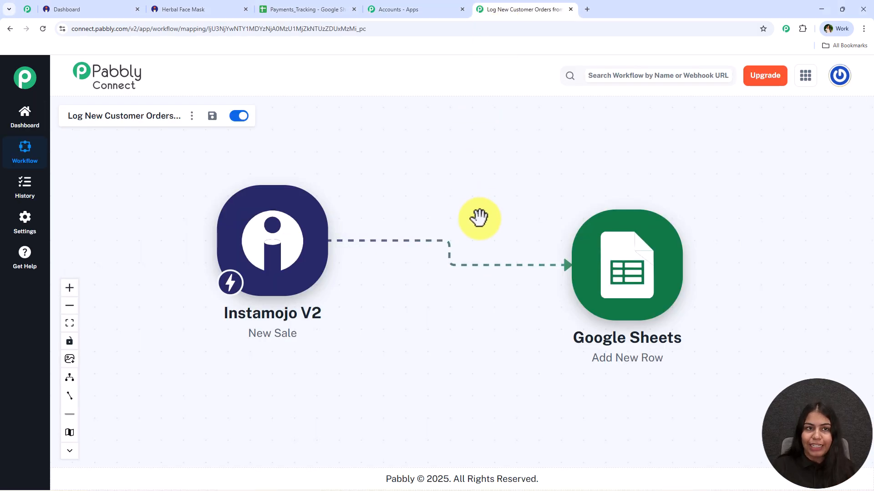
{"action": "left_click", "coordinate": [198, 5]}
{"action": "left_click_drag", "start_coordinate": [137, 68], "coordinate": [246, 83]}
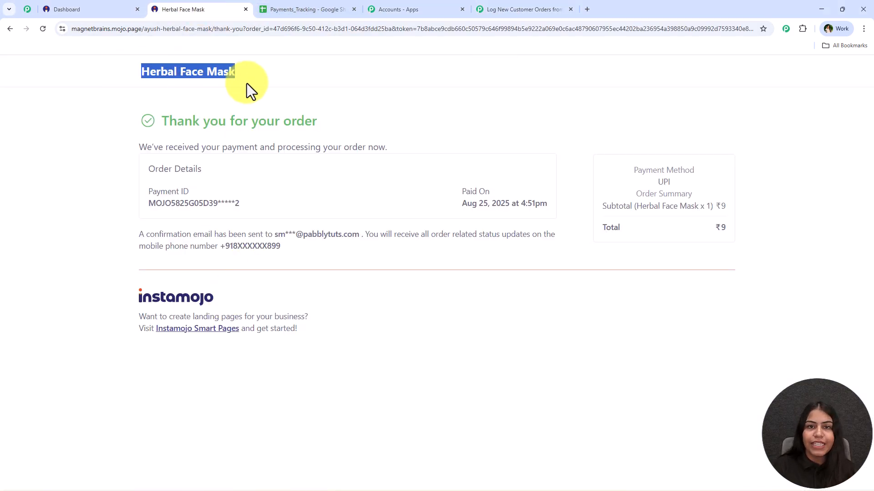
{"action": "left_click", "coordinate": [314, 8]}
{"action": "left_click_drag", "start_coordinate": [127, 210], "coordinate": [804, 215]}
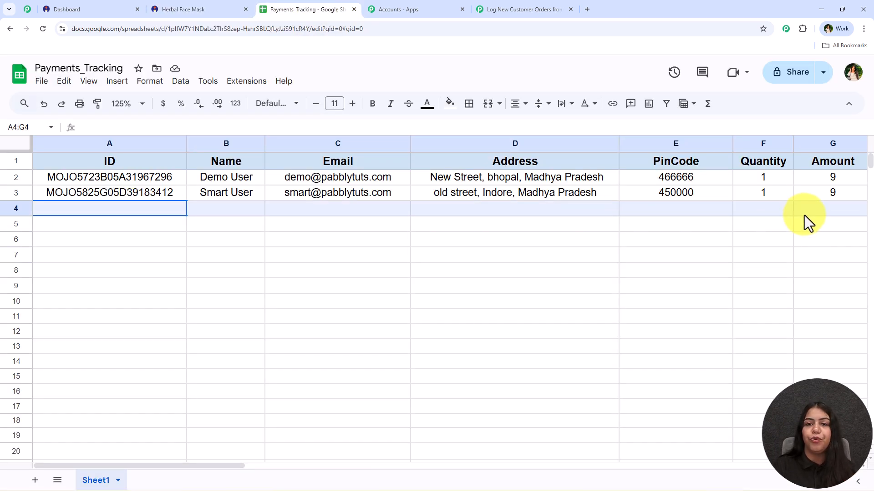
{"action": "left_click", "coordinate": [506, 302]}
{"action": "left_click", "coordinate": [518, 8]}
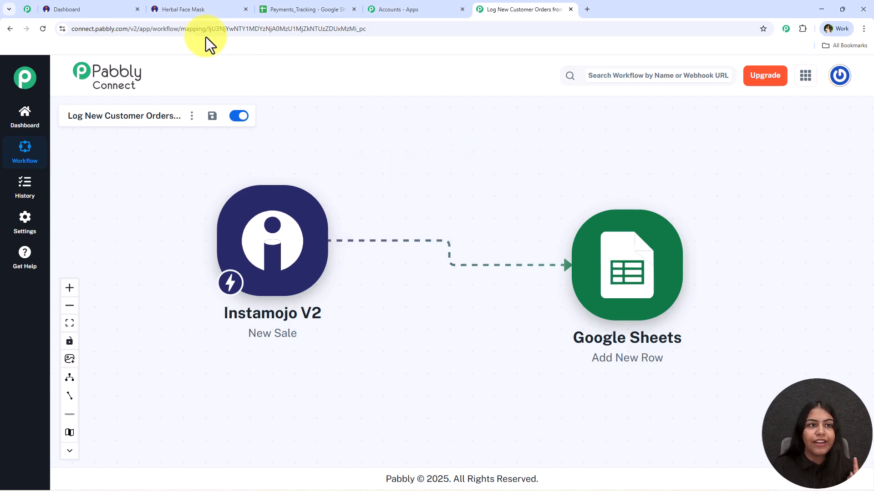
{"action": "left_click", "coordinate": [159, 1]}
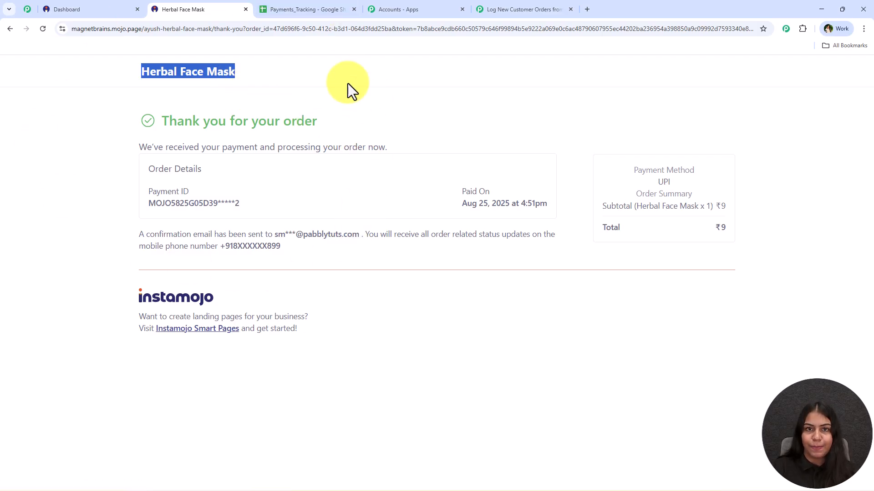
{"action": "left_click", "coordinate": [531, 7]}
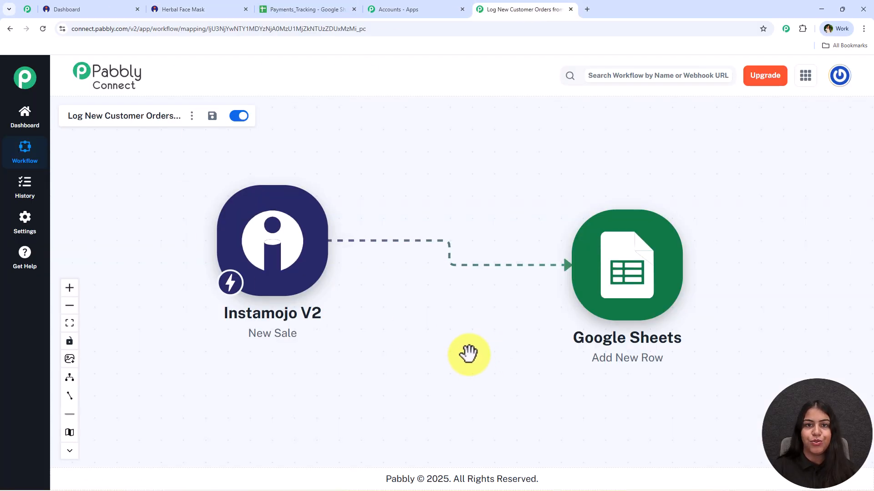